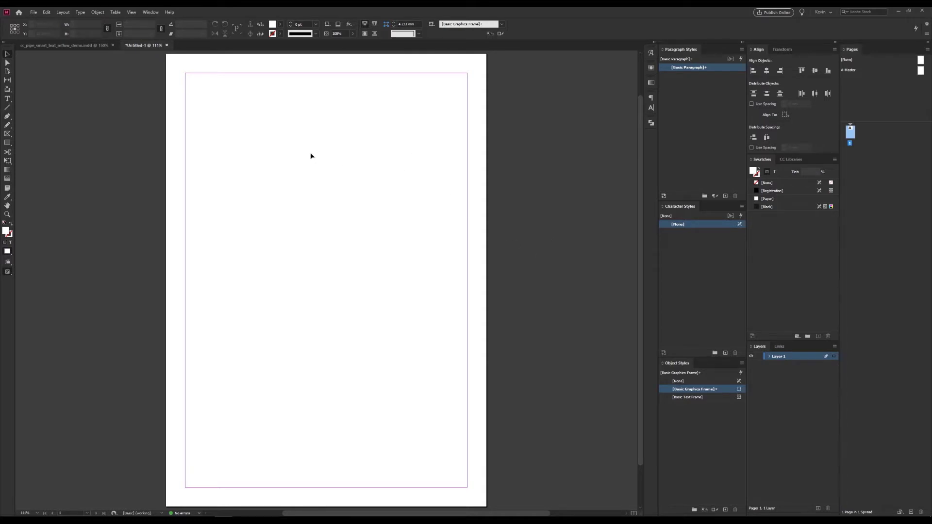
- Draw a text frame from the top-left margin corner and fill it with placeholder text
{"action": "key", "text": "t"}
{"action": "left_click_drag", "start_coordinate": [185, 73], "coordinate": [348, 224]}
{"action": "left_click", "coordinate": [80, 12]}
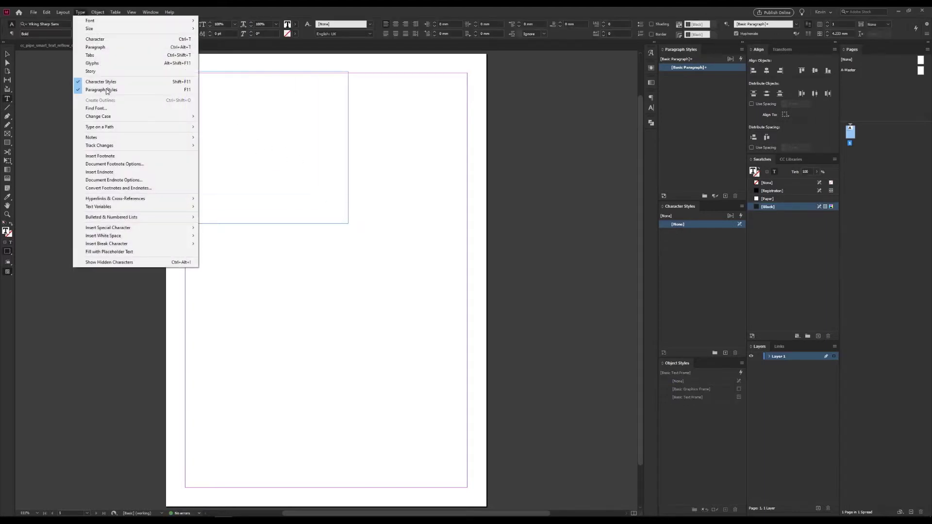
{"action": "left_click", "coordinate": [147, 253]}
{"action": "key", "text": "Escape"}
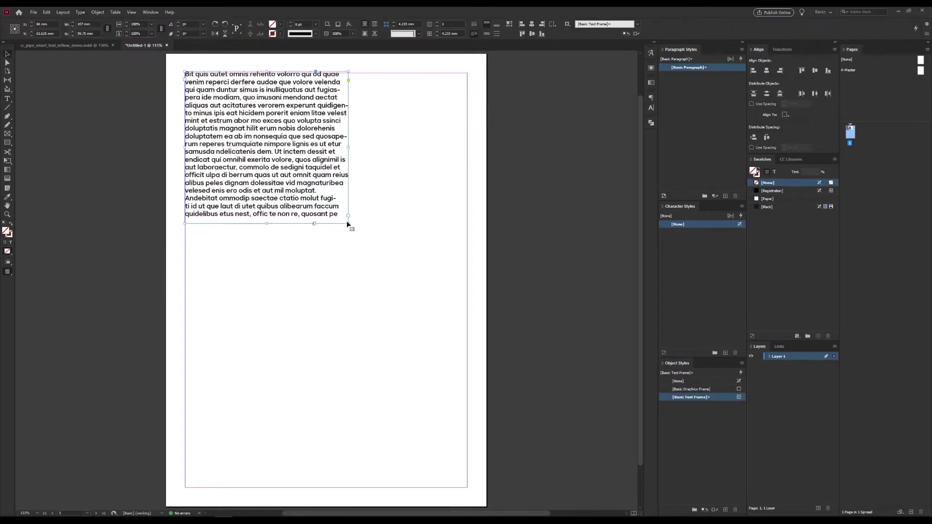
- Shrink the frame and thread its overflow into a second frame placed lower on the page
{"action": "left_click_drag", "start_coordinate": [349, 223], "coordinate": [313, 154]}
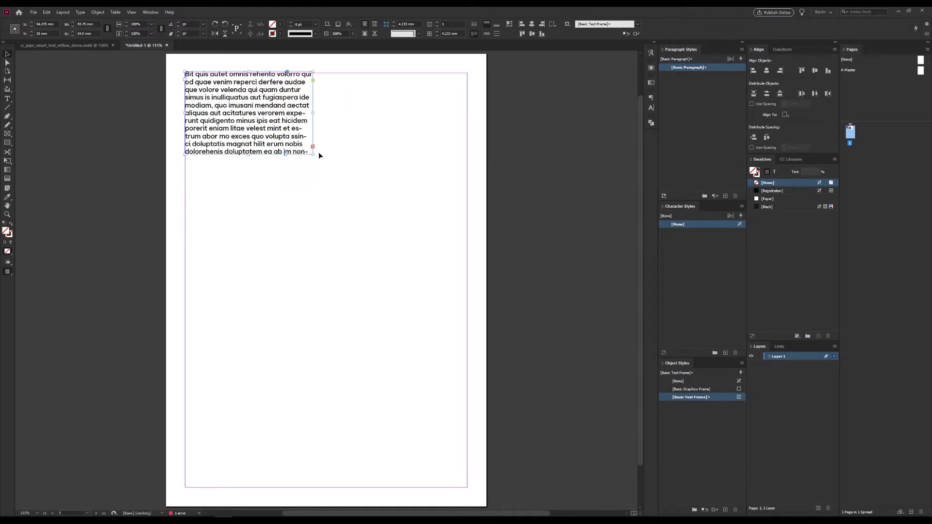
{"action": "left_click", "coordinate": [313, 146]}
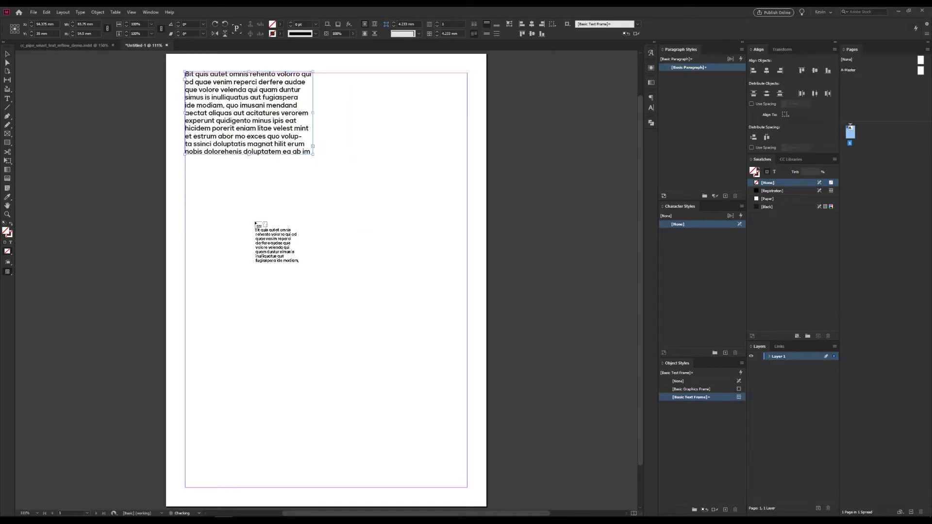
{"action": "left_click_drag", "start_coordinate": [242, 195], "coordinate": [401, 325]}
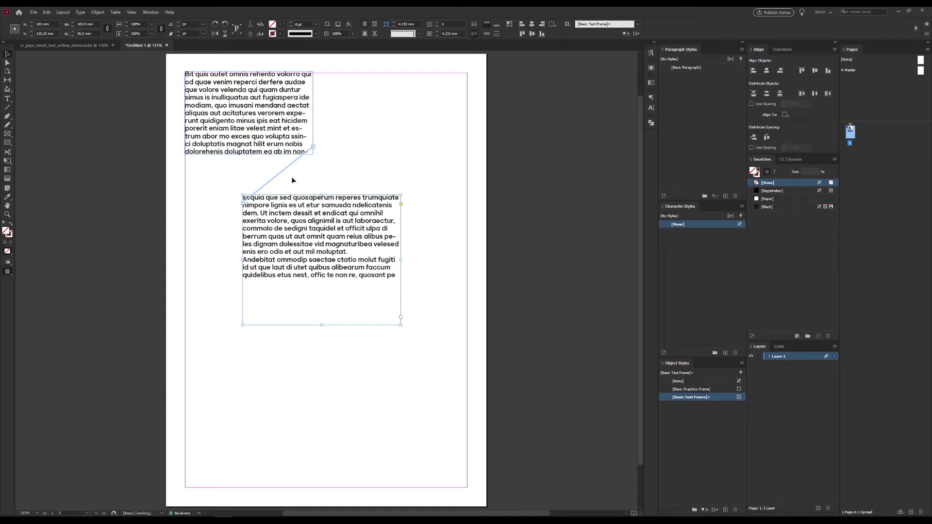
{"action": "left_click_drag", "start_coordinate": [294, 227], "coordinate": [309, 265]}
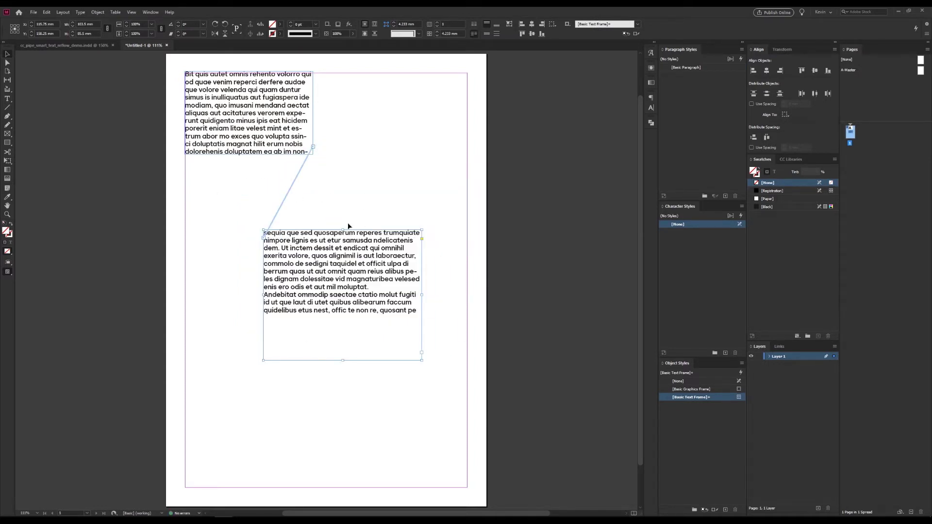
- Hide the text thread lines between the two linked frames
{"action": "left_click", "coordinate": [130, 15]}
{"action": "mouse_move", "coordinate": [201, 152]}
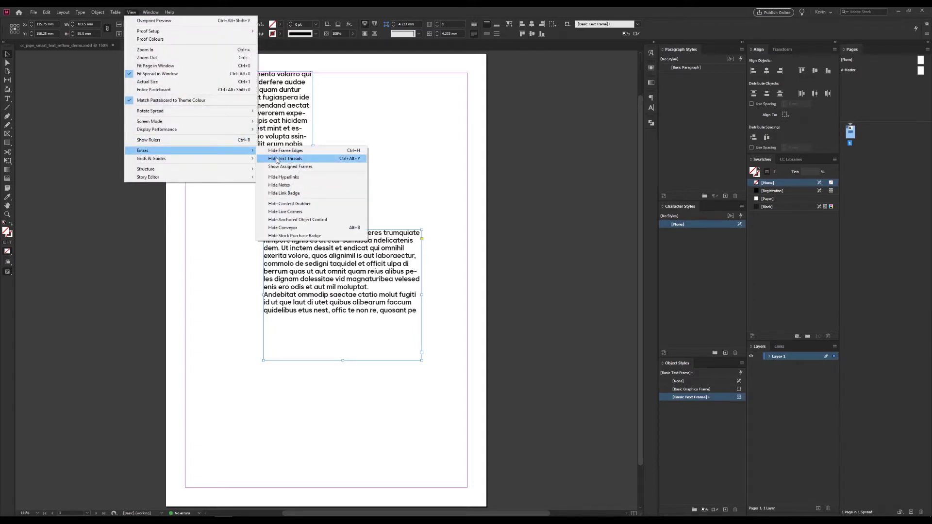
{"action": "left_click", "coordinate": [369, 134]}
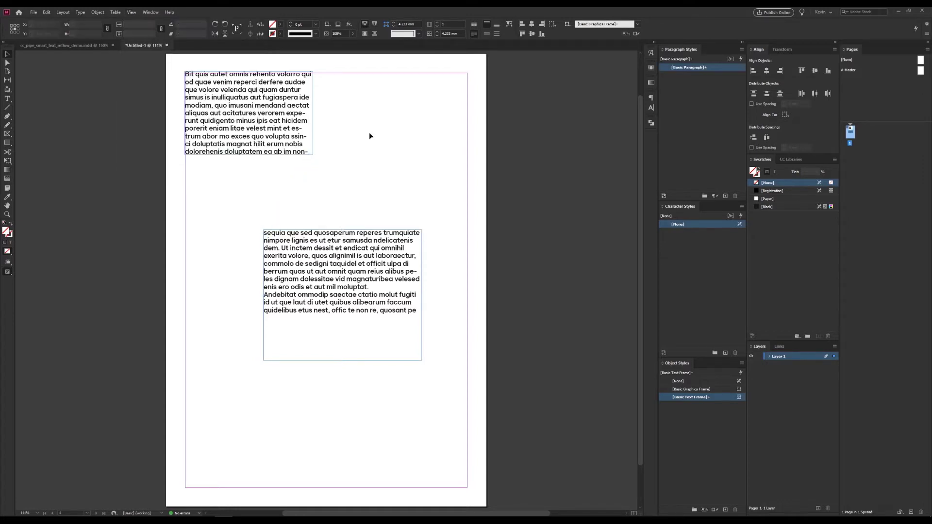
{"action": "key", "text": "space"}
{"action": "left_click_drag", "start_coordinate": [368, 158], "coordinate": [372, 176]}
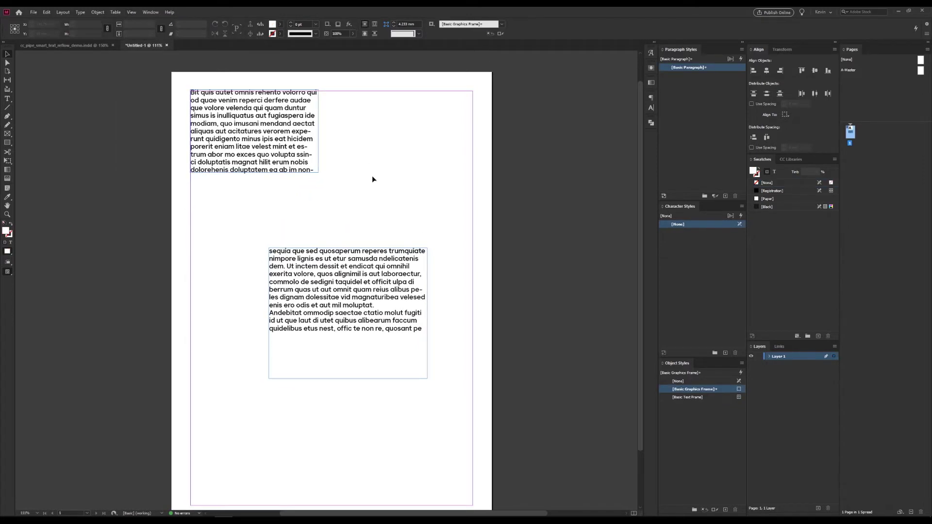
- Close the untitled practice document and leave Preview to reveal the empty frame beside the page at 150%
{"action": "key", "text": "ctrl+w"}
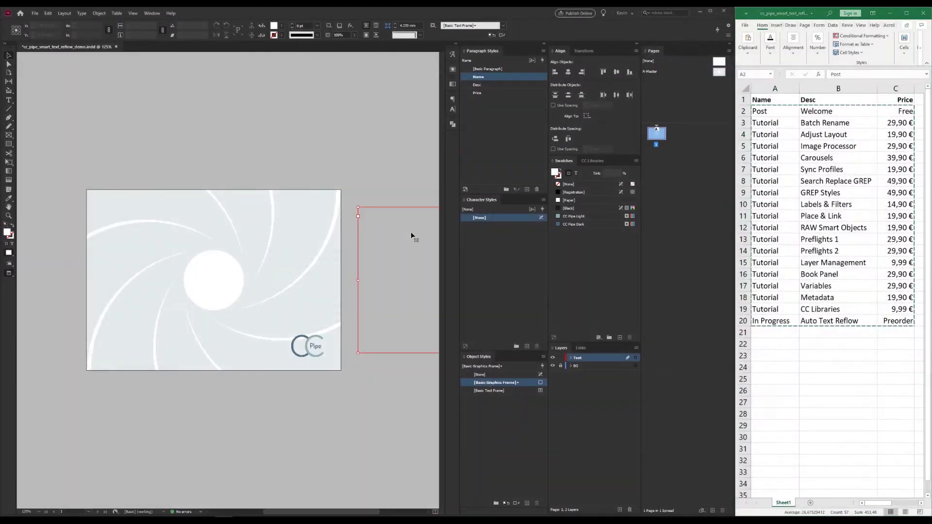
{"action": "key", "text": "space"}
{"action": "left_click_drag", "start_coordinate": [363, 148], "coordinate": [365, 153]}
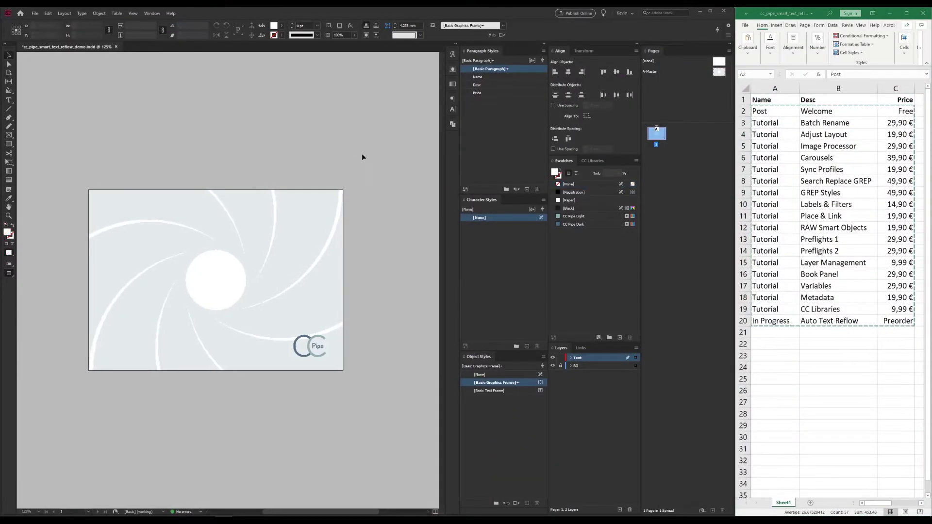
{"action": "key", "text": "space"}
{"action": "left_click_drag", "start_coordinate": [362, 157], "coordinate": [324, 158]}
{"action": "key", "text": "ctrl+equal"}
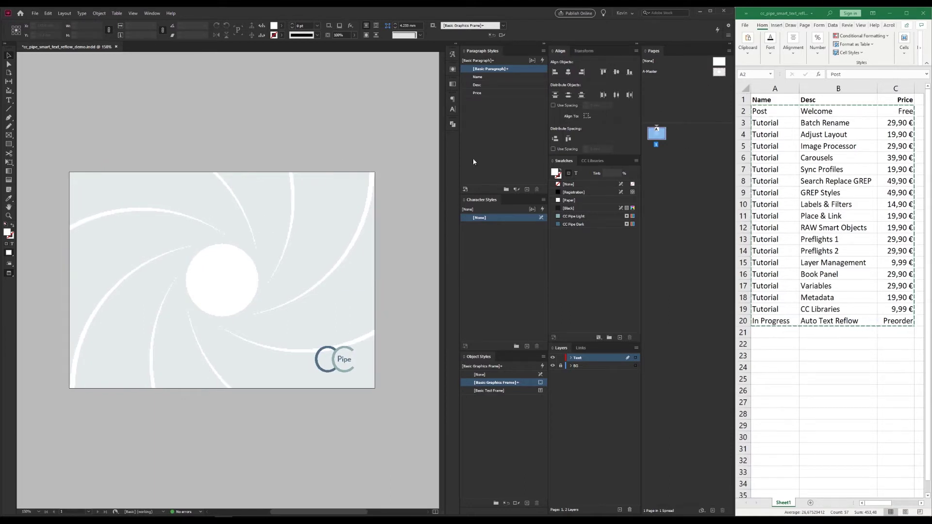
{"action": "scroll", "coordinate": [407, 159], "scroll_direction": "right", "scroll_amount": 5}
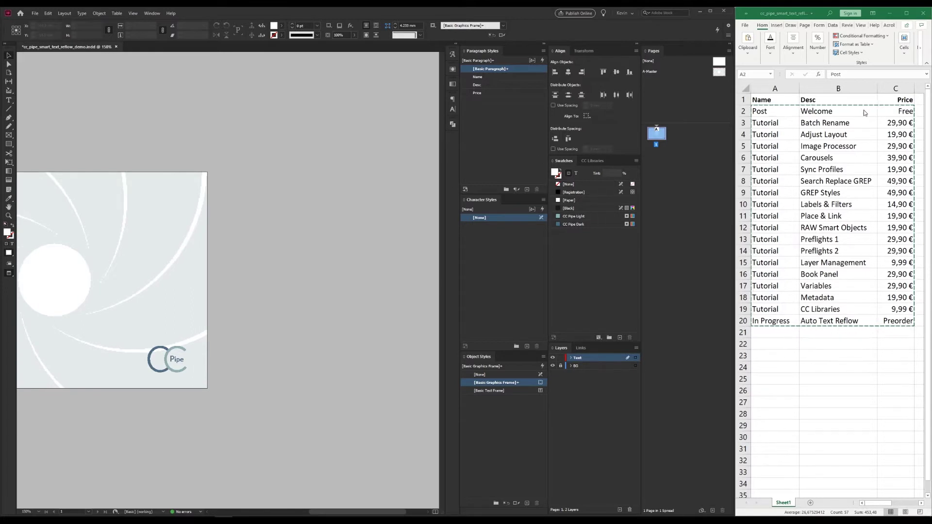
{"action": "key", "text": "w"}
{"action": "left_click_drag", "start_coordinate": [357, 150], "coordinate": [329, 150]}
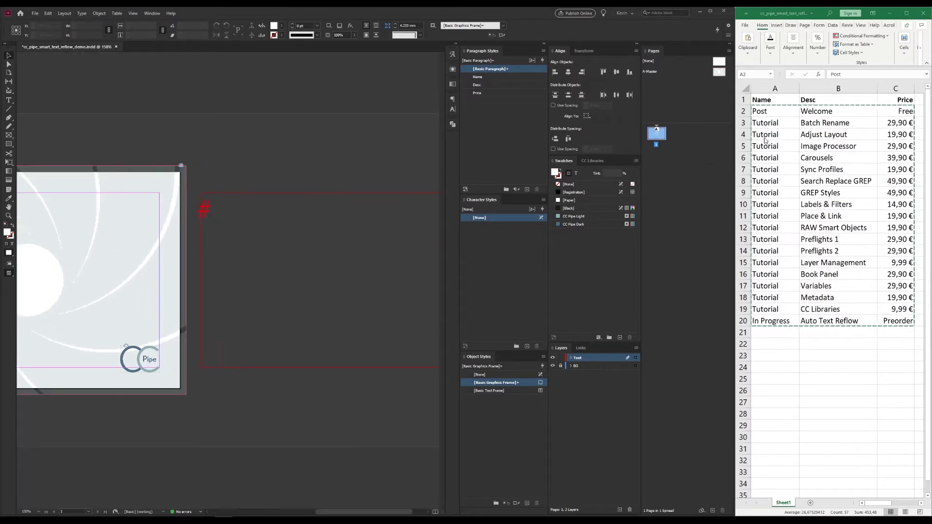
- Copy the Excel rows A2:C20 and paste them as tab-separated text into the empty frame
{"action": "key", "text": "ctrl+shift+End"}
{"action": "key", "text": "ctrl+c"}
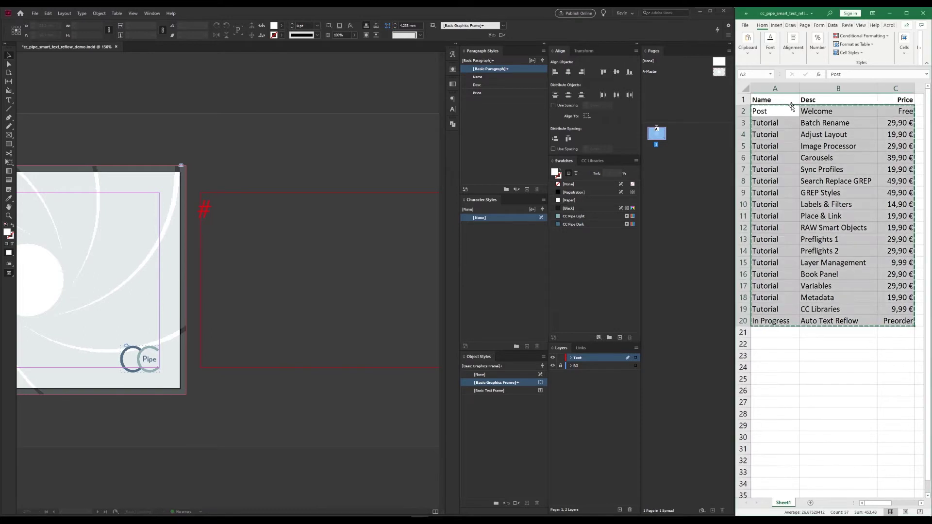
{"action": "double_click", "coordinate": [315, 240]}
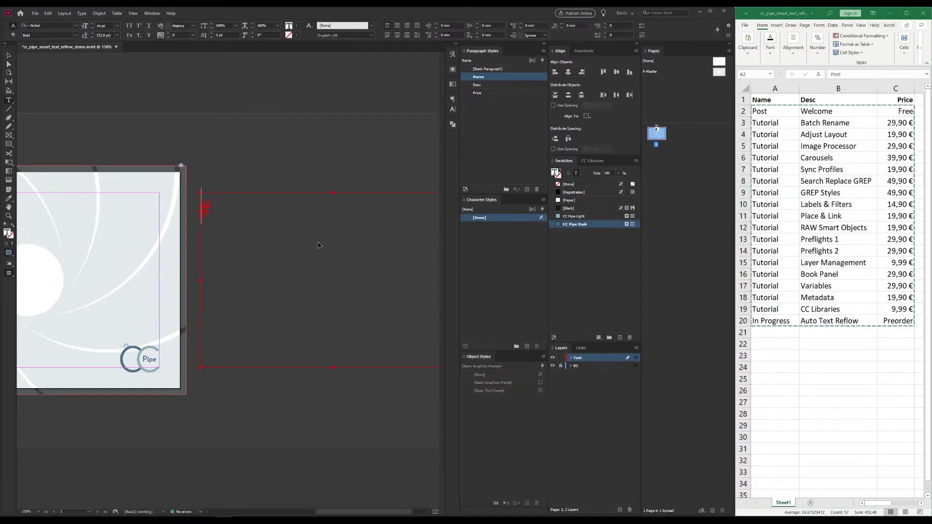
{"action": "key", "text": "ctrl+v"}
{"action": "key", "text": "Escape"}
{"action": "scroll", "coordinate": [311, 158], "scroll_direction": "right", "scroll_amount": 1}
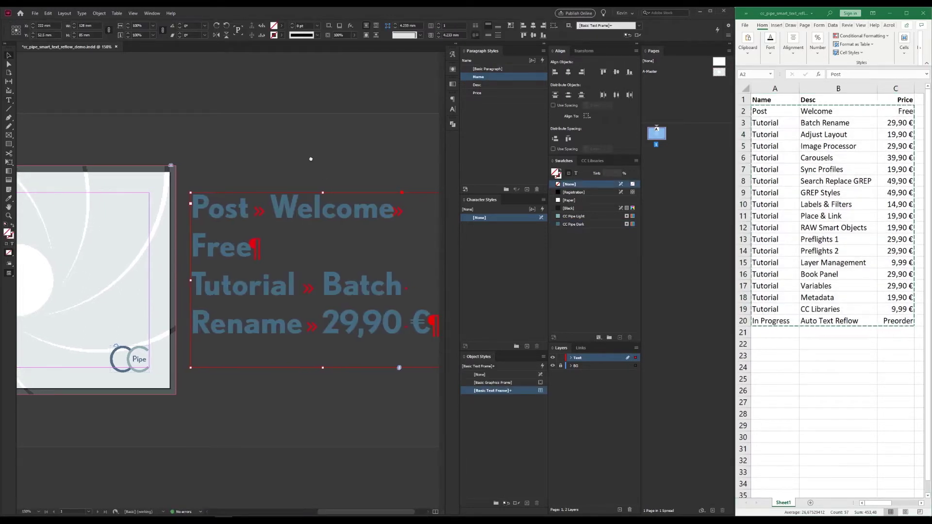
- Select all the pasted text and run the saved GREP query Demo 0 with Change All
{"action": "double_click", "coordinate": [306, 213]}
{"action": "key", "text": "ctrl+a"}
{"action": "key", "text": "ctrl+f"}
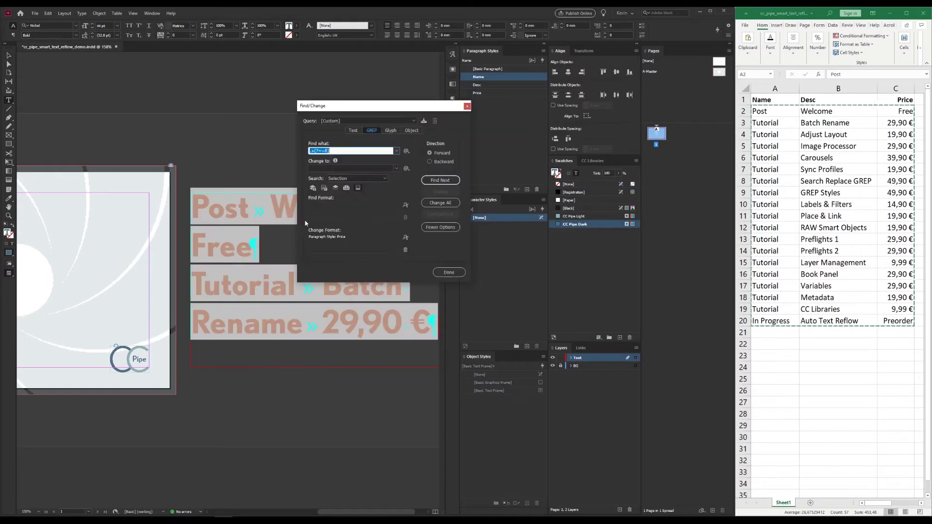
{"action": "left_click", "coordinate": [369, 121]}
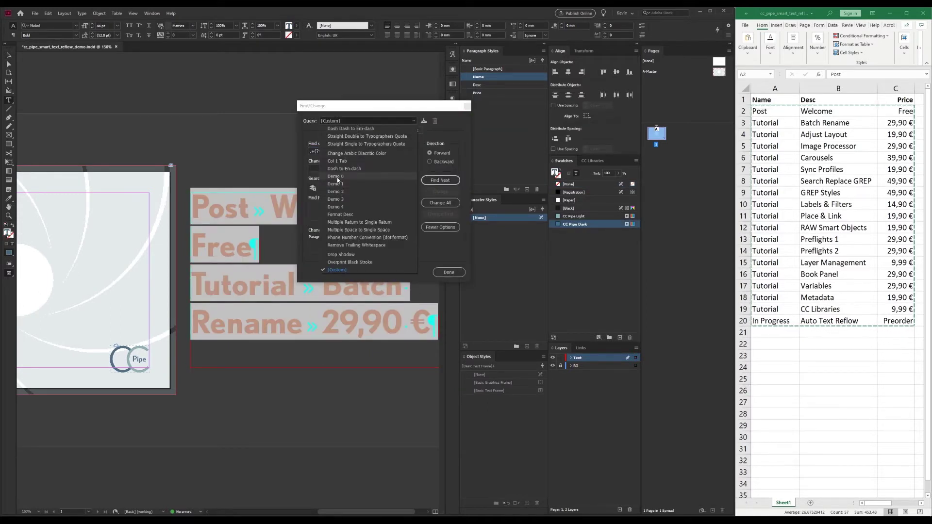
{"action": "left_click", "coordinate": [340, 183]}
{"action": "left_click", "coordinate": [446, 204]}
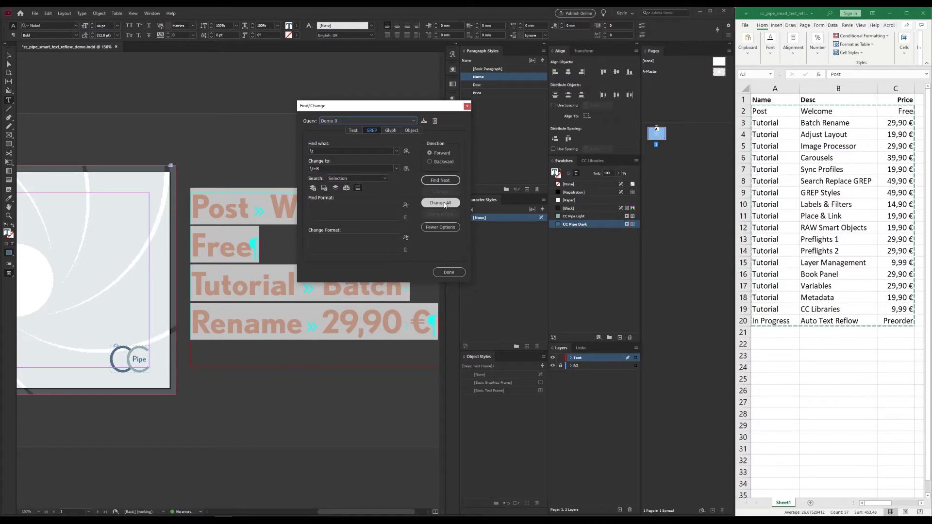
{"action": "left_click", "coordinate": [412, 275]}
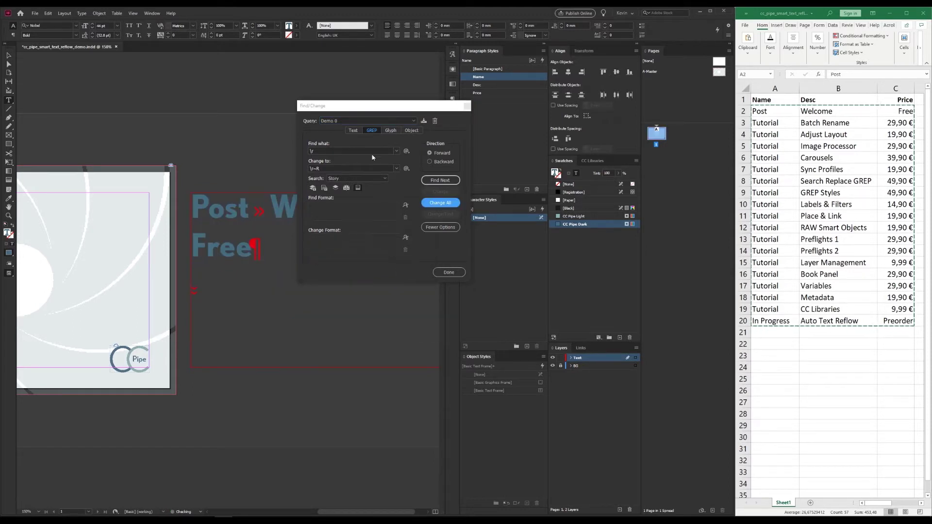
- Run the saved GREP queries Demo 1 and Demo 2 across all matches
{"action": "left_click", "coordinate": [343, 121]}
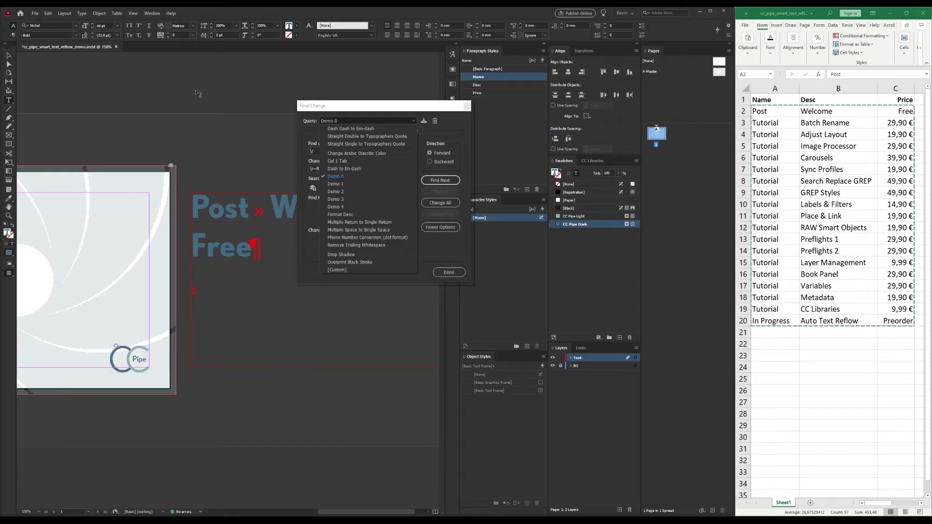
{"action": "left_click", "coordinate": [336, 184]}
{"action": "left_click", "coordinate": [444, 203]}
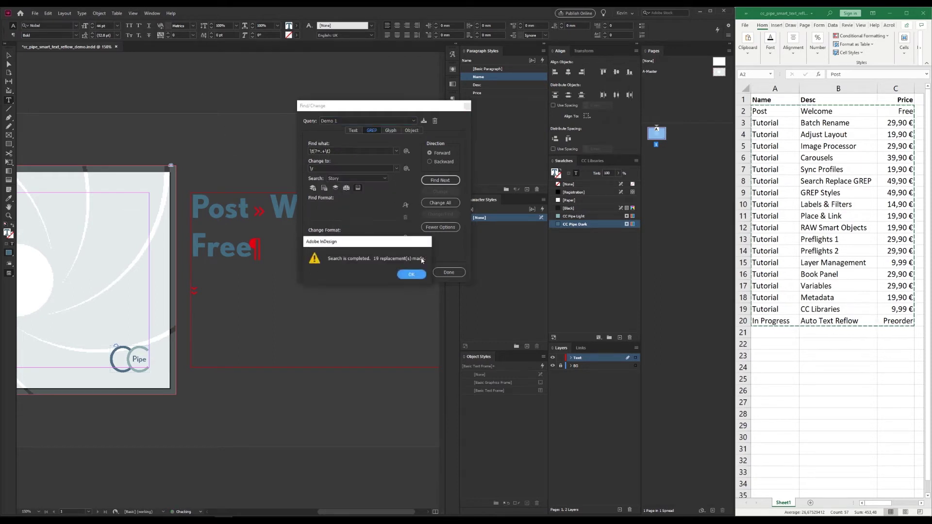
{"action": "left_click", "coordinate": [411, 275]}
{"action": "left_click", "coordinate": [348, 121]}
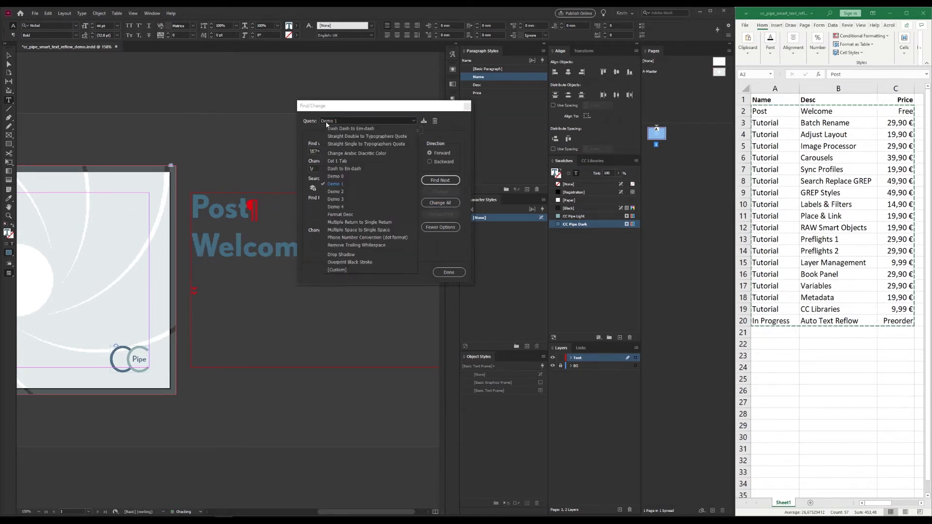
{"action": "left_click", "coordinate": [347, 192]}
{"action": "left_click", "coordinate": [440, 203]}
{"action": "left_click", "coordinate": [410, 273]}
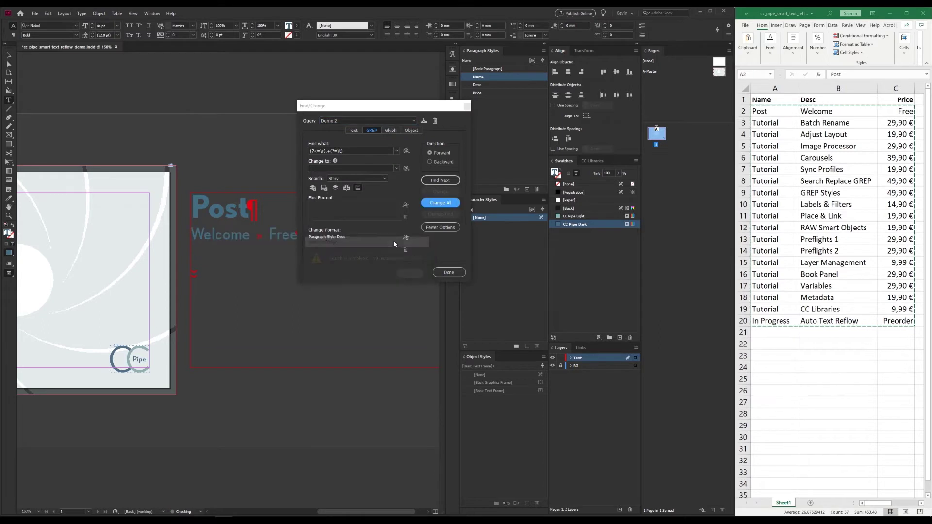
- Run Demo 3 to turn tabs into paragraph breaks and Demo 4 to apply the Price style
{"action": "left_click", "coordinate": [348, 121]}
{"action": "left_click", "coordinate": [347, 201]}
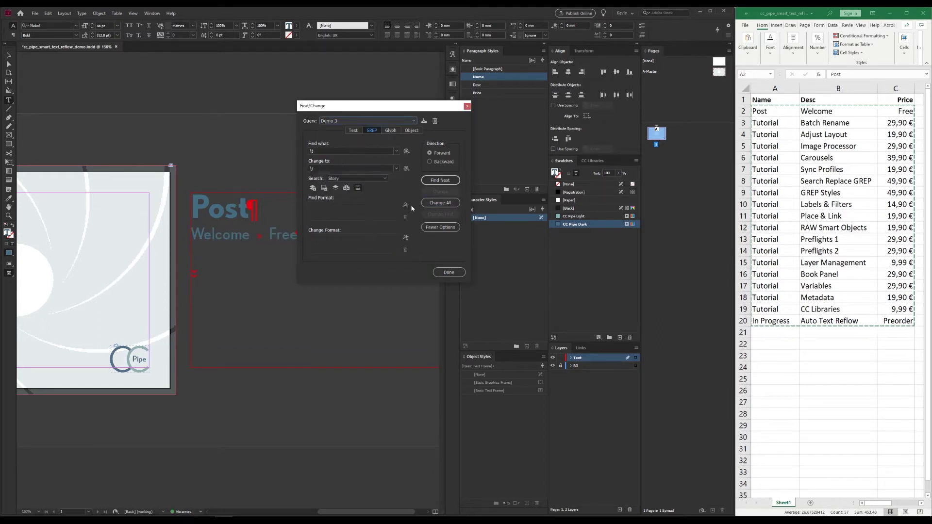
{"action": "left_click", "coordinate": [430, 203]}
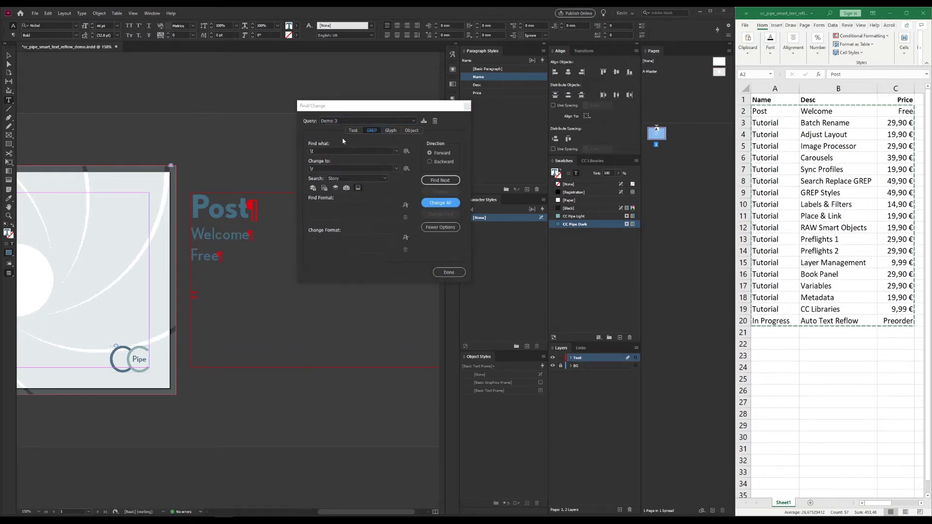
{"action": "left_click", "coordinate": [348, 121]}
{"action": "left_click", "coordinate": [341, 207]}
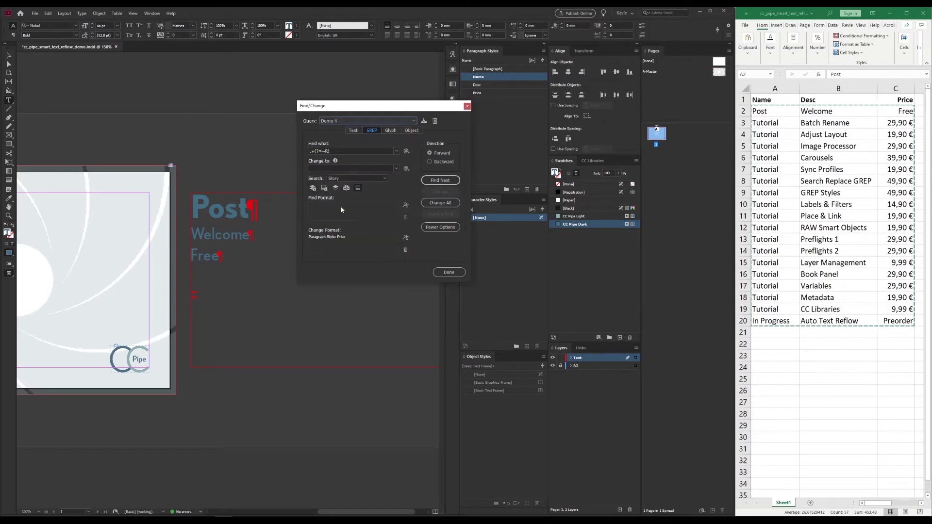
{"action": "left_click", "coordinate": [455, 206]}
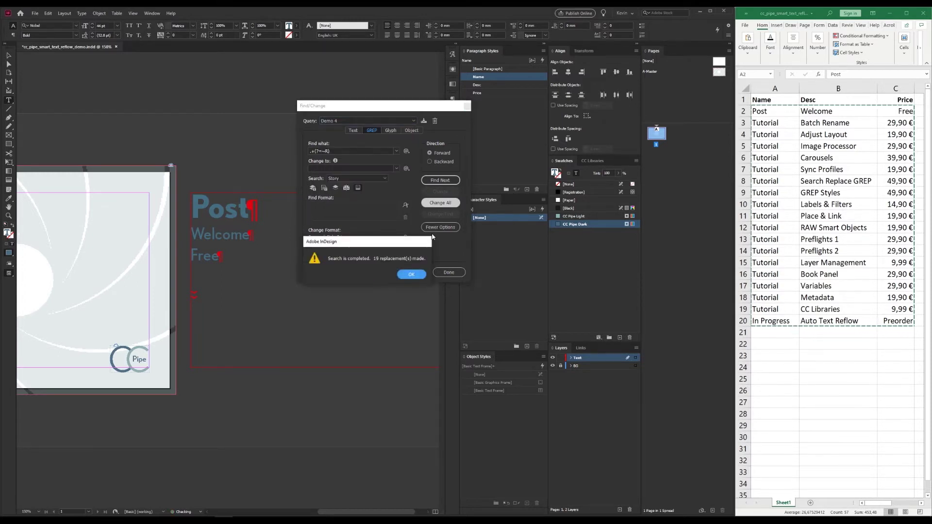
{"action": "key", "text": "Return"}
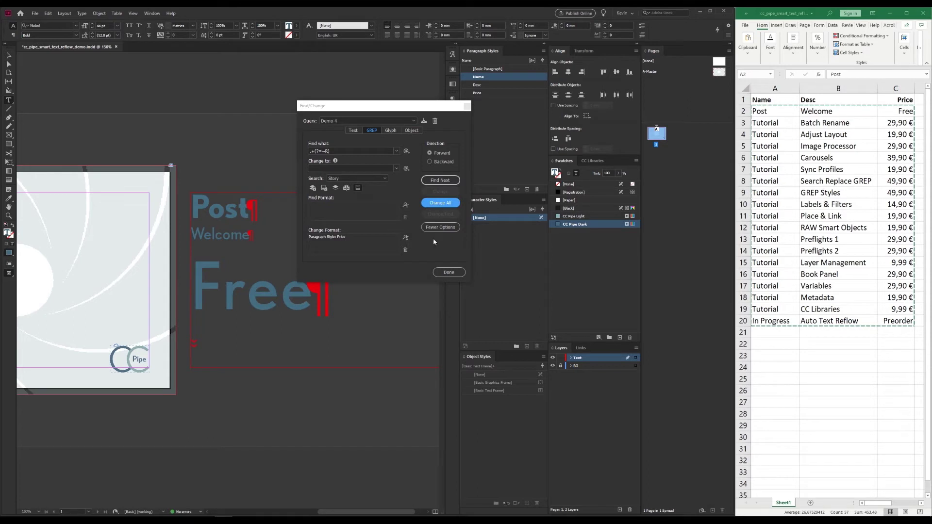
- Close Find/Change, deselect everything, and pan to show the page and the Post, Welcome, Free frame
{"action": "key", "text": "Escape"}
{"action": "key", "text": "Escape"}
{"action": "key", "text": "ctrl+shift+a"}
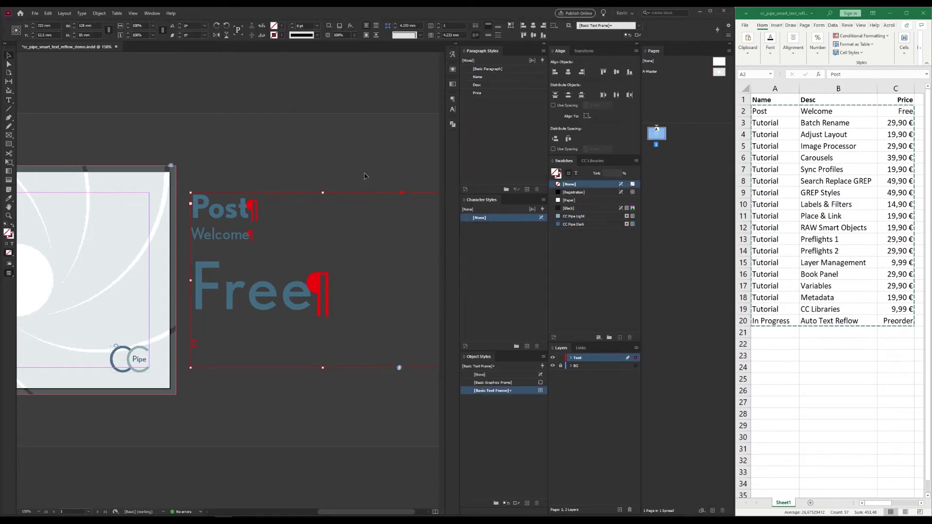
{"action": "scroll", "coordinate": [341, 169], "scroll_direction": "left", "scroll_amount": 1}
{"action": "scroll", "coordinate": [392, 157], "scroll_direction": "left", "scroll_amount": 2}
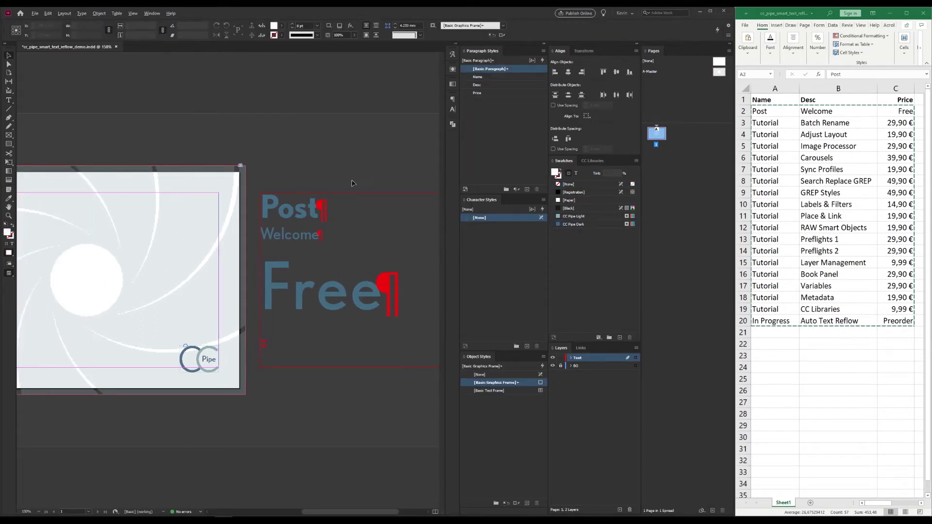
{"action": "left_click_drag", "start_coordinate": [345, 208], "coordinate": [326, 209]}
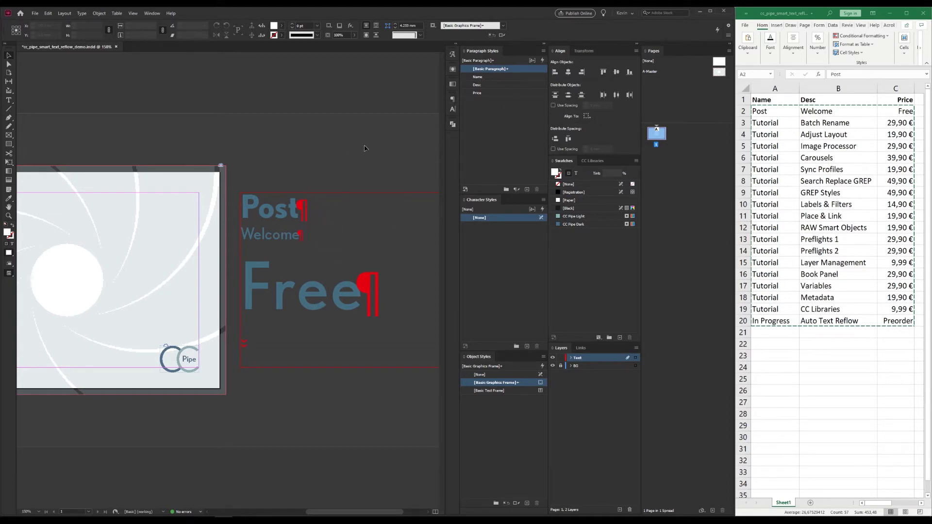
{"action": "left_click_drag", "start_coordinate": [234, 272], "coordinate": [323, 272]}
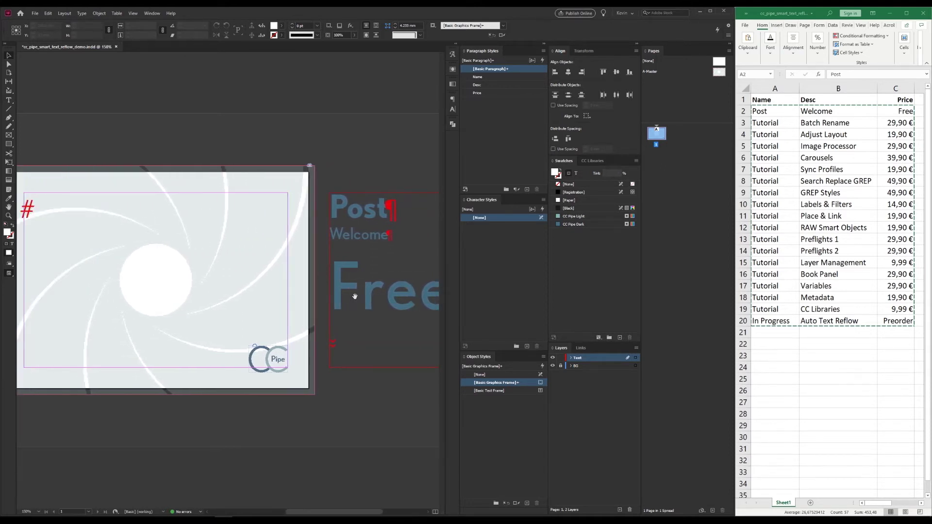
{"action": "double_click", "coordinate": [373, 260]}
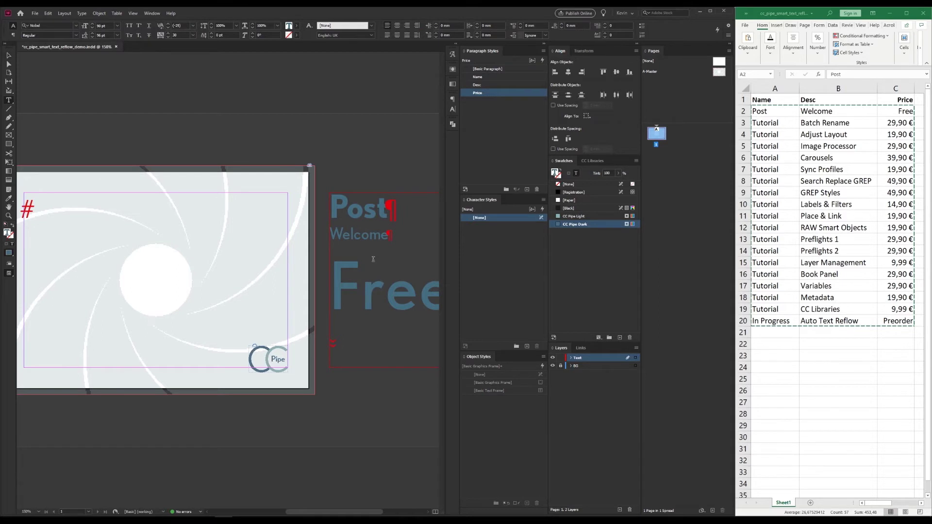
{"action": "key", "text": "Escape"}
{"action": "left_click_drag", "start_coordinate": [374, 260], "coordinate": [417, 252]}
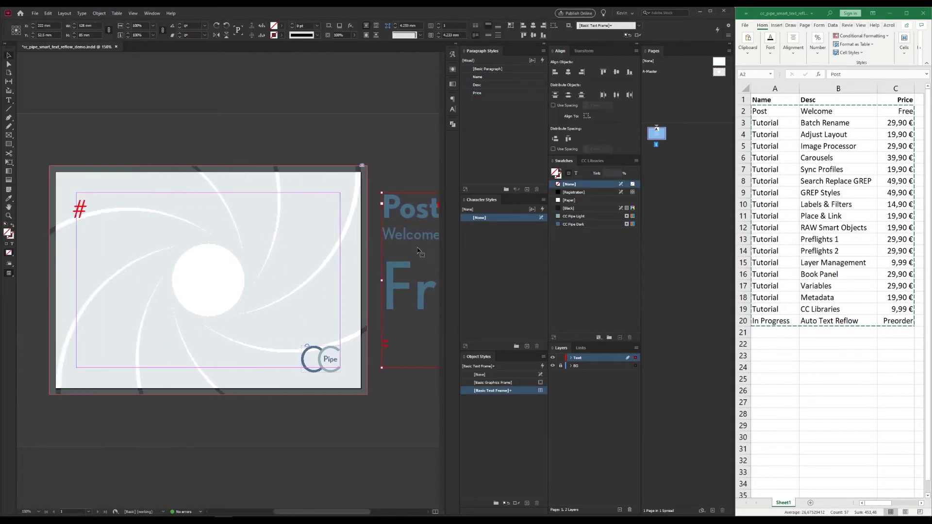
{"action": "left_click", "coordinate": [49, 13]}
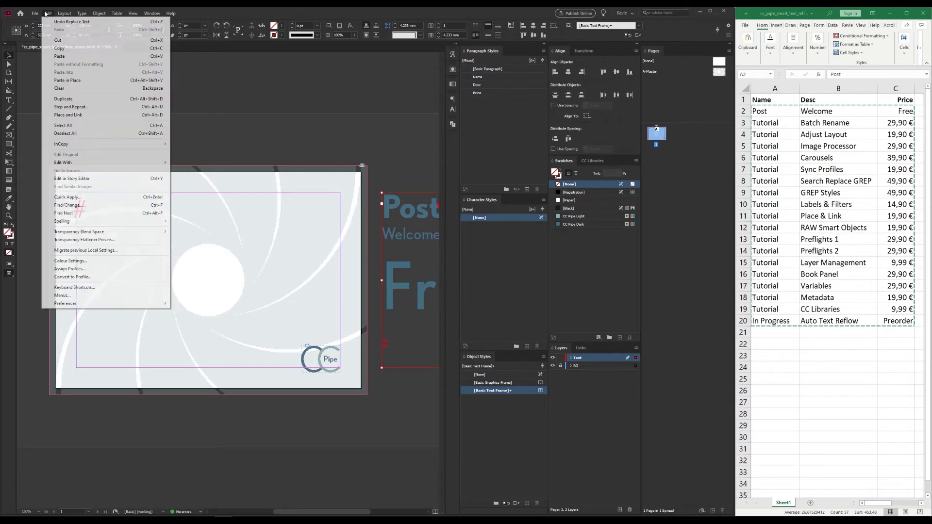
{"action": "mouse_move", "coordinate": [117, 304]}
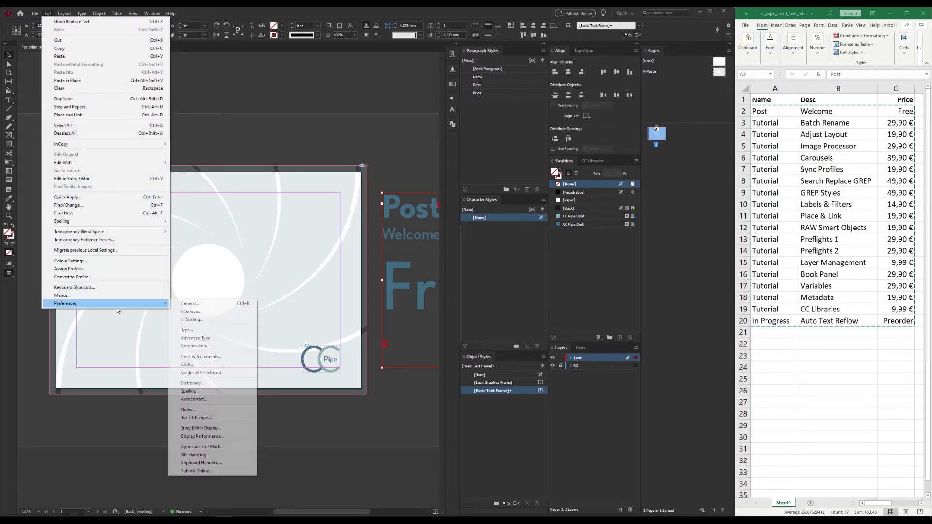
{"action": "left_click", "coordinate": [203, 330]}
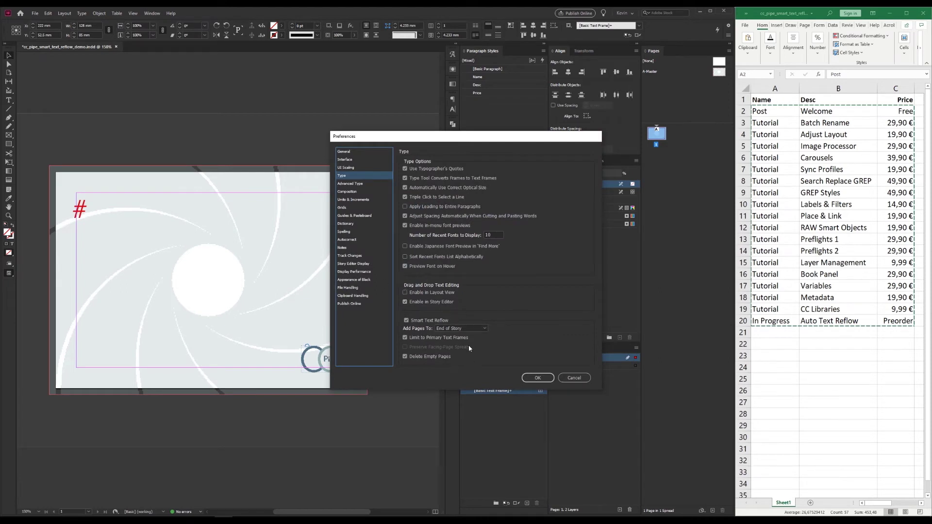
{"action": "left_click", "coordinate": [422, 321]}
{"action": "left_click", "coordinate": [420, 324]}
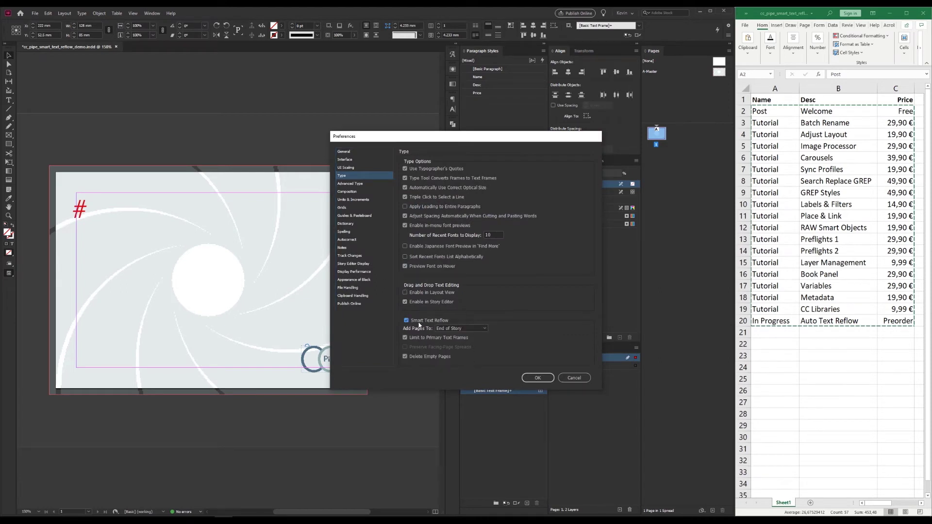
{"action": "left_click", "coordinate": [414, 354]}
{"action": "left_click", "coordinate": [576, 378]}
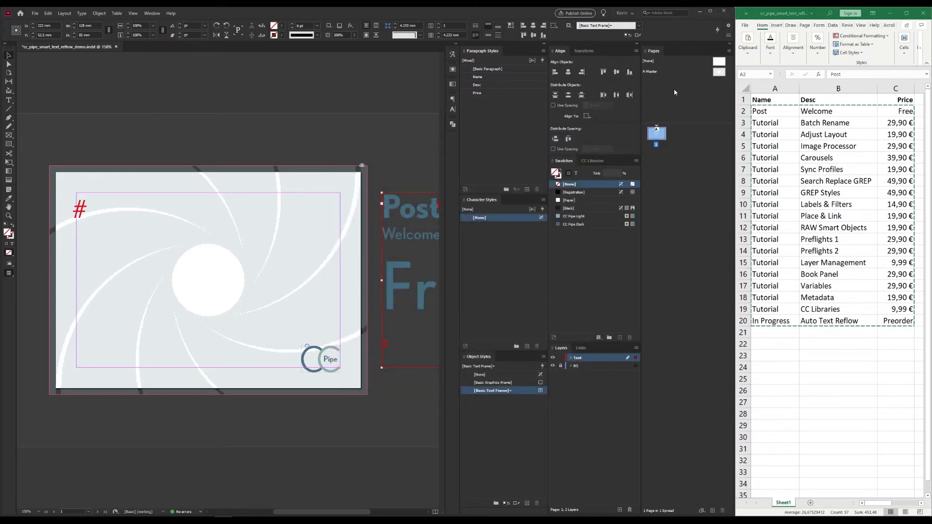
- Set the A-Master's empty text frame as the Primary Text Frame, then return to page 1
{"action": "double_click", "coordinate": [717, 72]}
{"action": "left_click", "coordinate": [277, 199]}
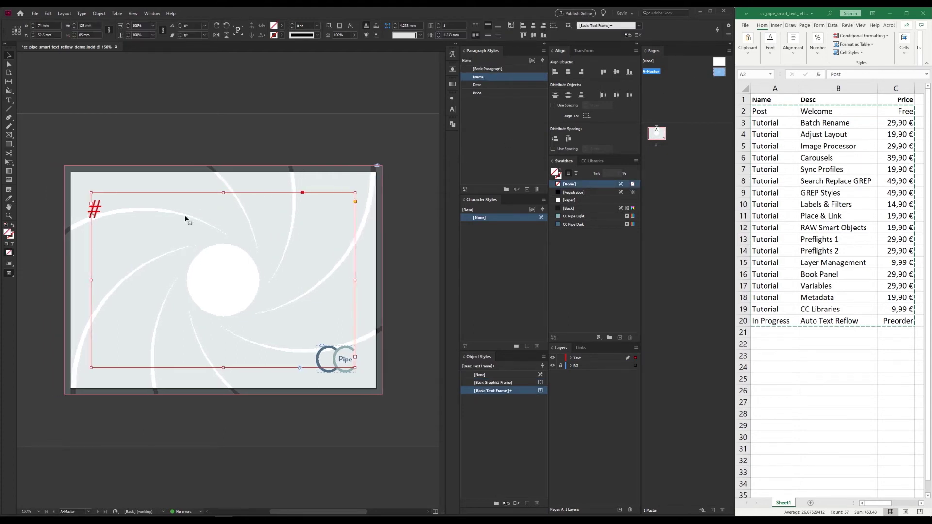
{"action": "right_click", "coordinate": [121, 226]}
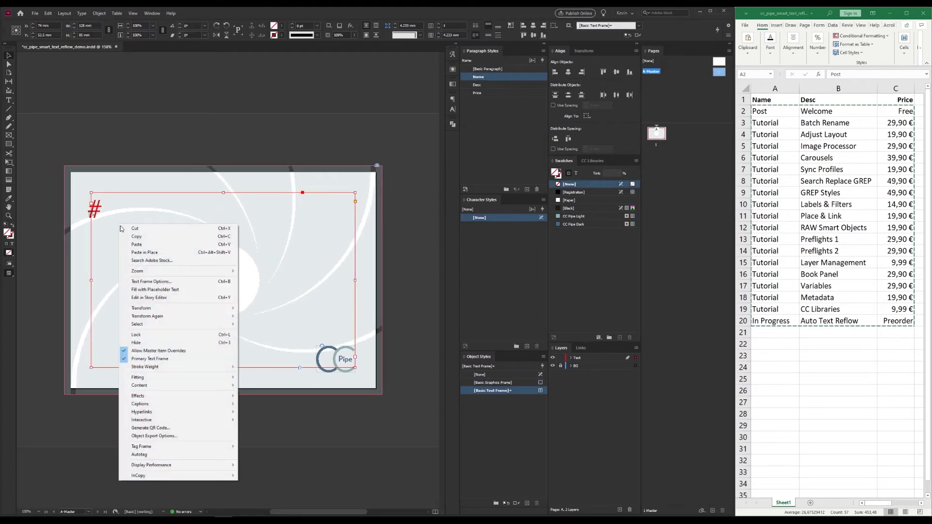
{"action": "left_click", "coordinate": [143, 359]}
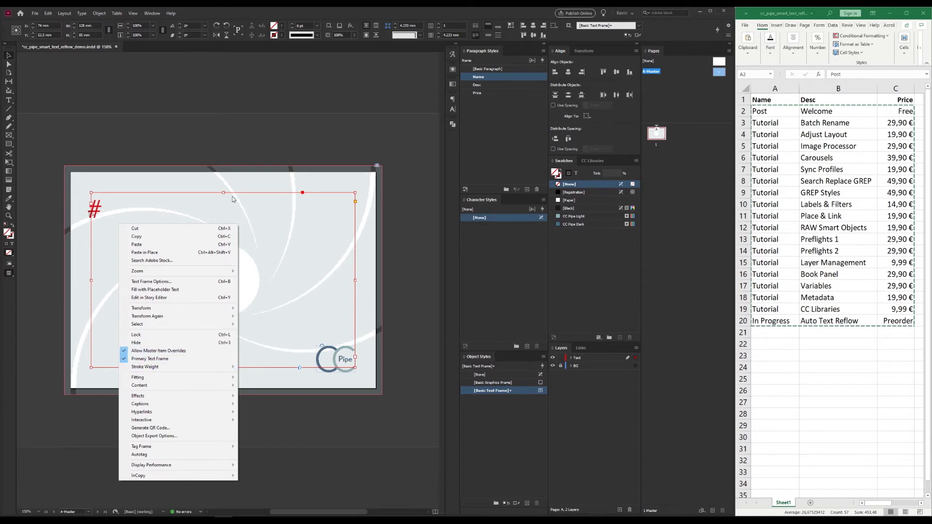
{"action": "double_click", "coordinate": [655, 138]}
{"action": "left_click", "coordinate": [310, 212]}
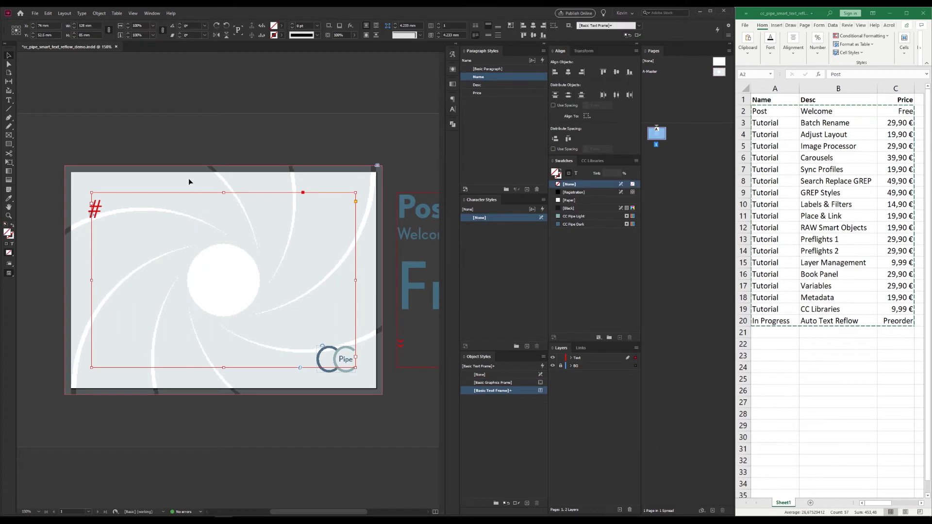
- Clear the sample text and delete the sample frame beside the page
{"action": "scroll", "coordinate": [235, 208], "scroll_direction": "right", "scroll_amount": 1}
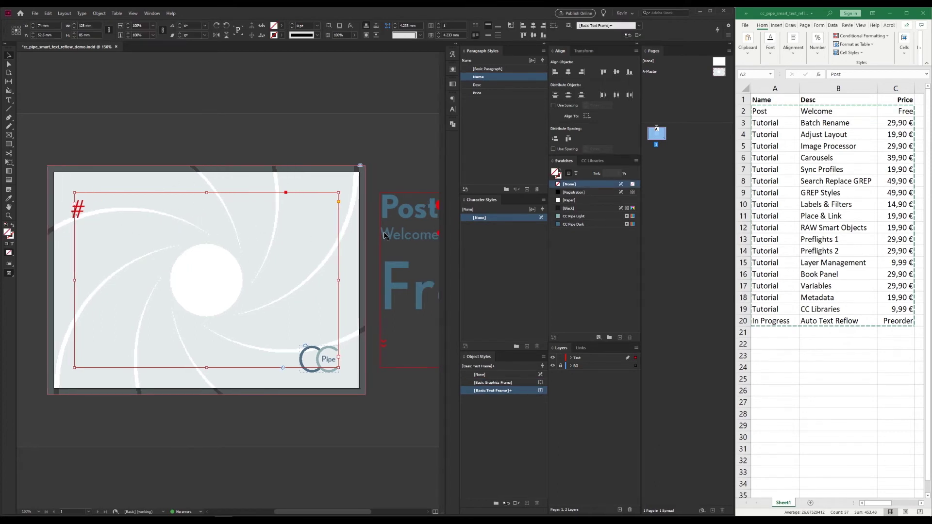
{"action": "left_click", "coordinate": [388, 170]}
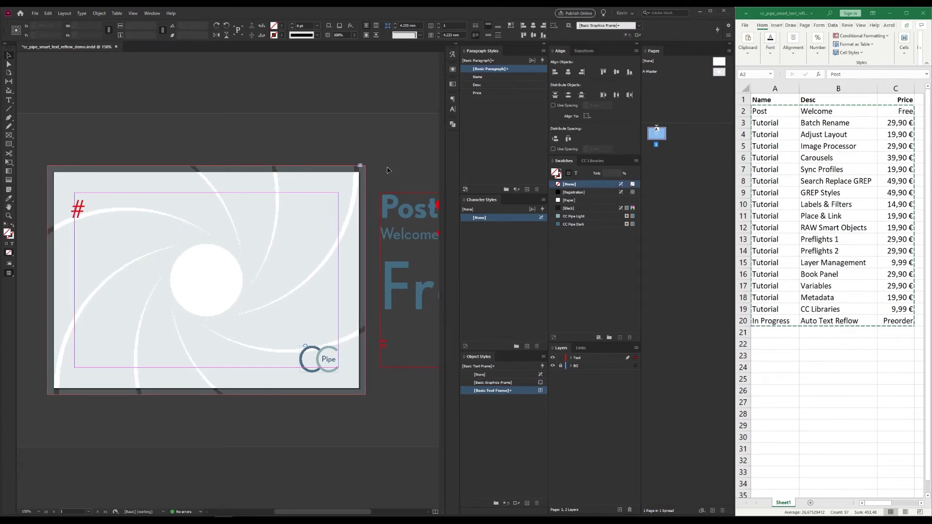
{"action": "left_click", "coordinate": [398, 223]}
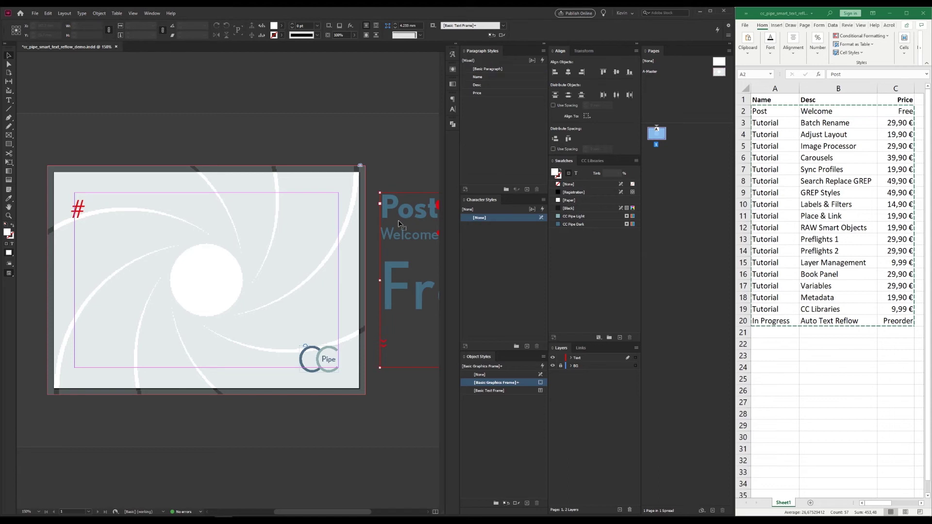
{"action": "scroll", "coordinate": [388, 221], "scroll_direction": "right", "scroll_amount": 1}
{"action": "double_click", "coordinate": [382, 218]}
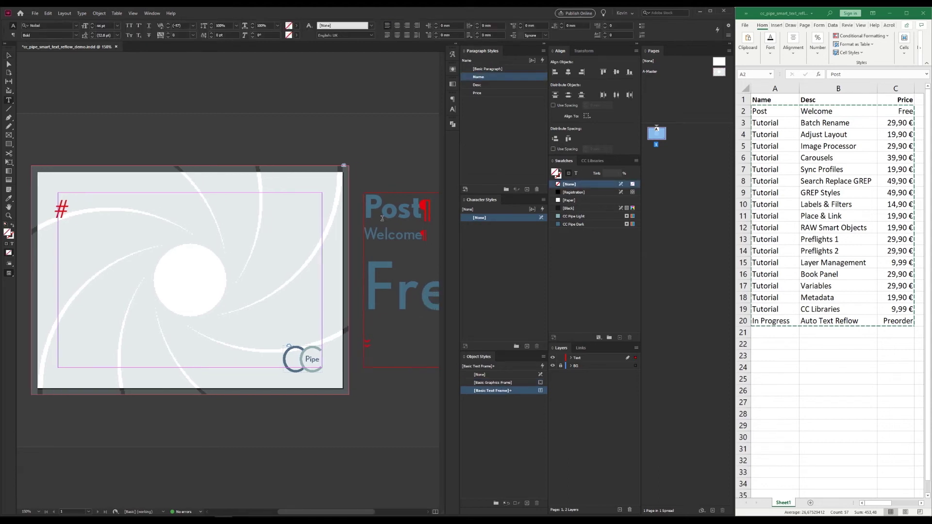
{"action": "key", "text": "ctrl+a"}
{"action": "key", "text": "ctrl+c"}
{"action": "key", "text": "BackSpace"}
{"action": "key", "text": "Escape"}
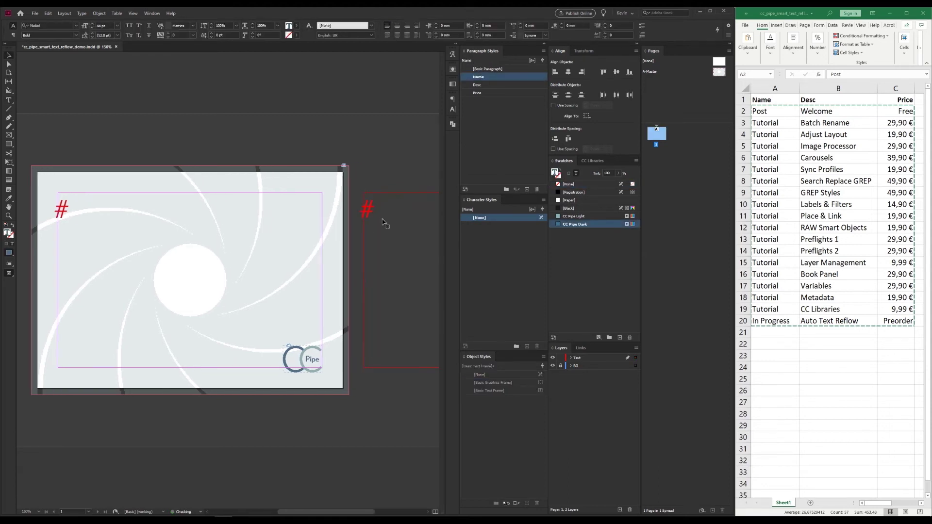
{"action": "key", "text": "Delete"}
- Paste the spreadsheet rows into page 1's primary text frame so Smart Text Reflow adds pages
{"action": "double_click", "coordinate": [101, 263]}
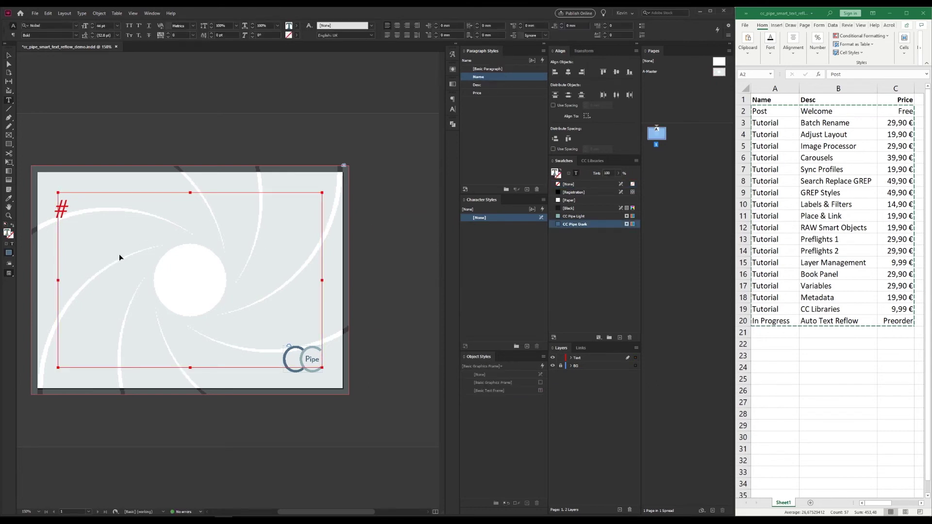
{"action": "key", "text": "ctrl+v"}
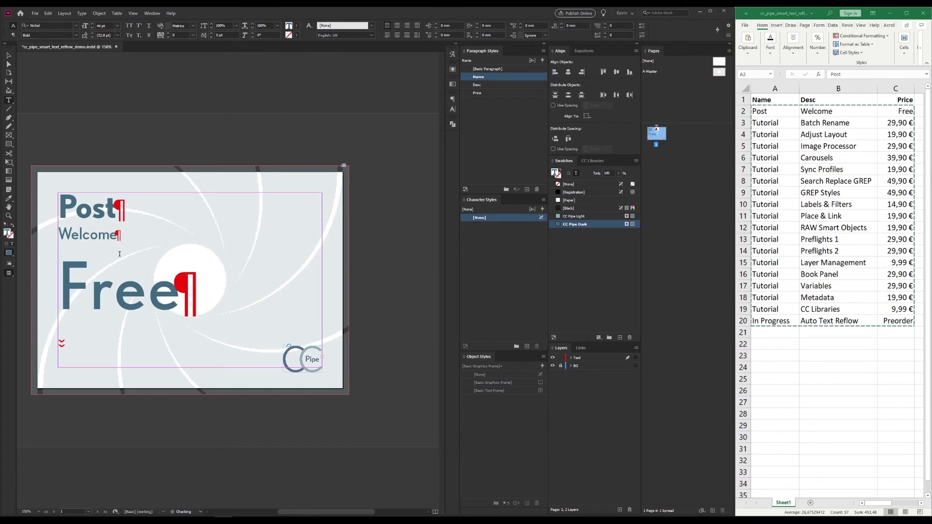
{"action": "key", "text": "Escape"}
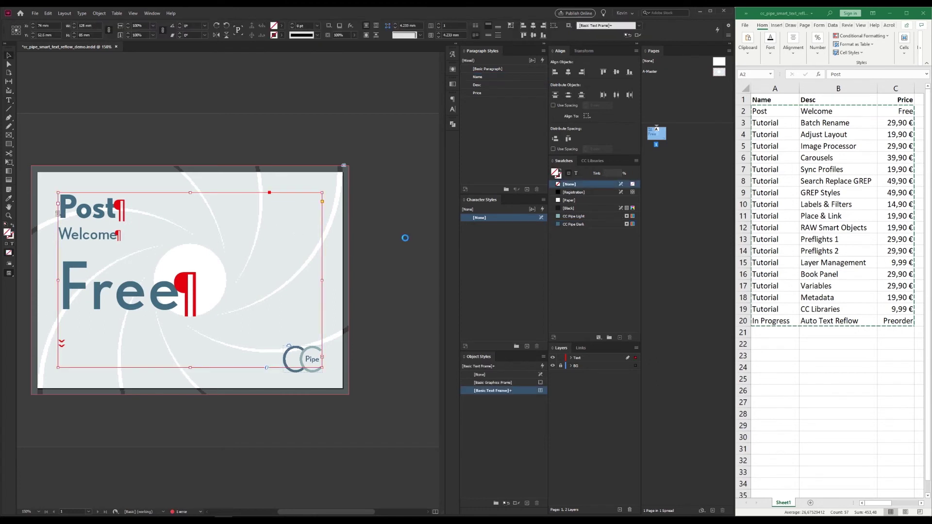
- Preview the pages and scroll through the tags, such as Labels & Filters at 14,90 €
{"action": "scroll", "coordinate": [679, 208], "scroll_direction": "down", "scroll_amount": 3}
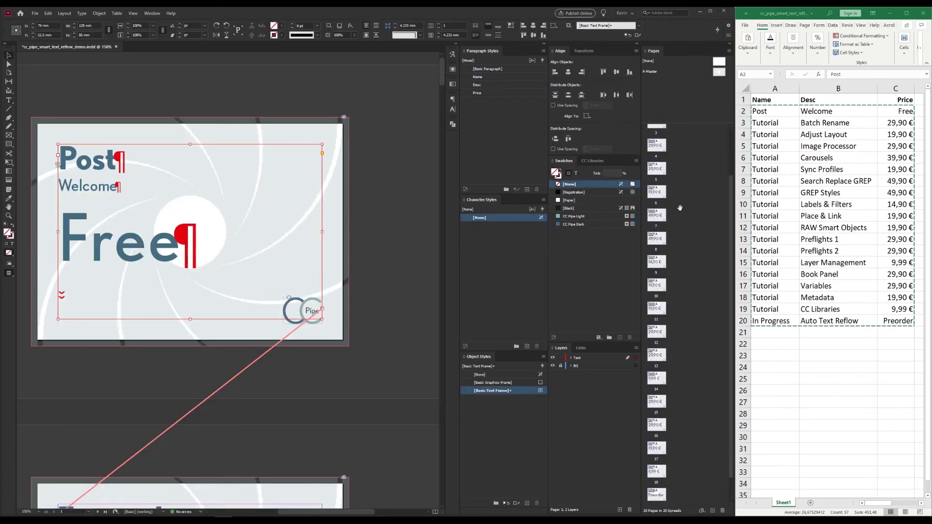
{"action": "scroll", "coordinate": [678, 208], "scroll_direction": "up", "scroll_amount": 3}
{"action": "key", "text": "w"}
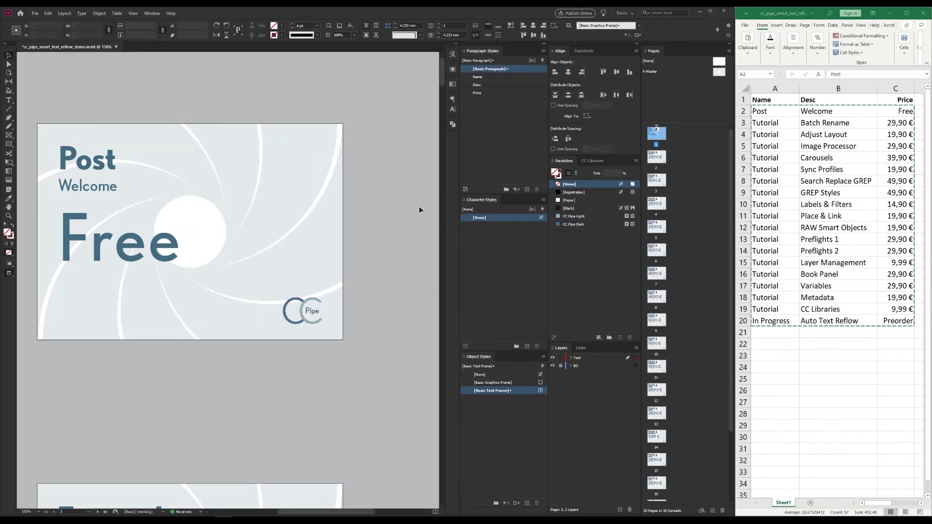
{"action": "left_click", "coordinate": [418, 206]}
{"action": "scroll", "coordinate": [381, 216], "scroll_direction": "down", "scroll_amount": 15}
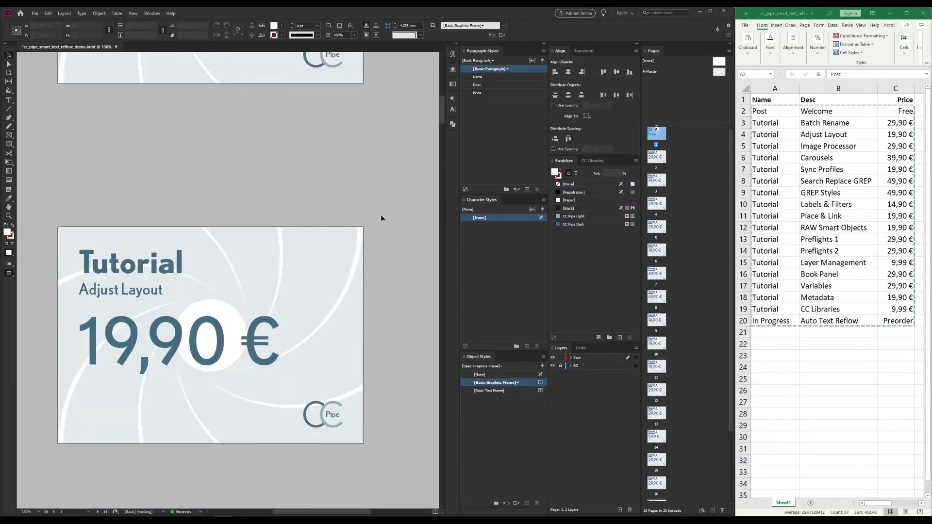
{"action": "scroll", "coordinate": [381, 218], "scroll_direction": "down", "scroll_amount": 15}
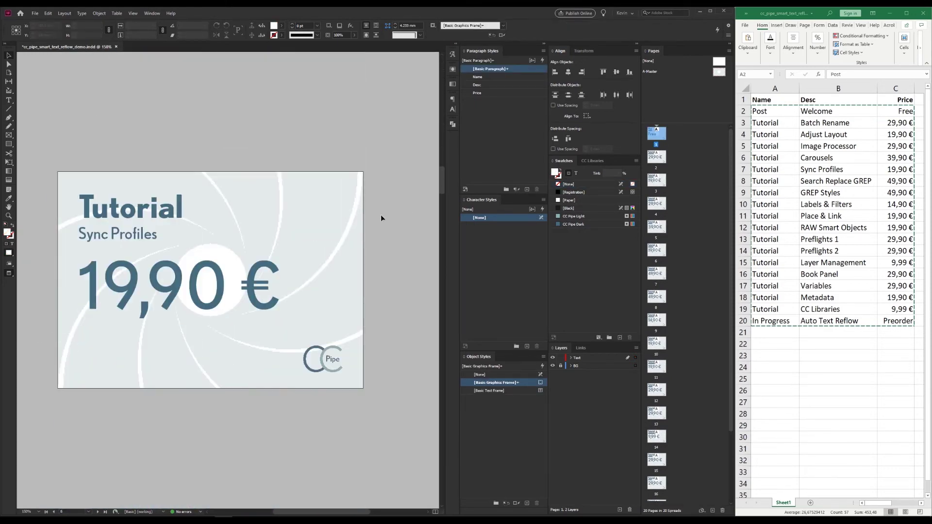
{"action": "scroll", "coordinate": [381, 218], "scroll_direction": "down", "scroll_amount": 15}
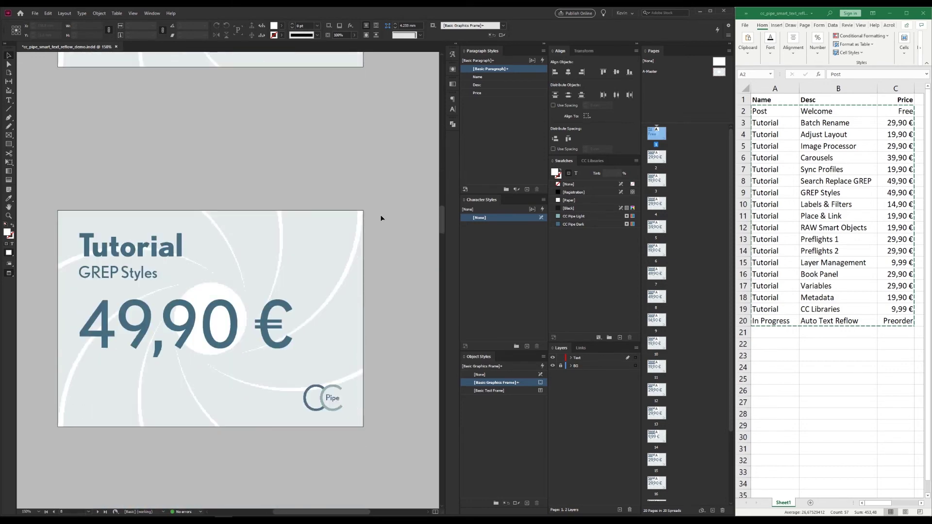
{"action": "scroll", "coordinate": [381, 218], "scroll_direction": "down", "scroll_amount": 2}
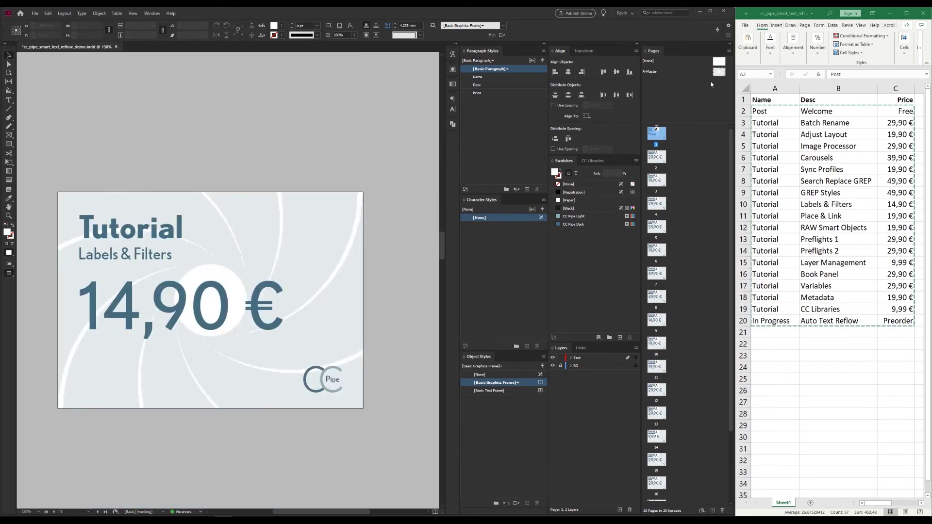
- Move the A-Master's text frame down about 10 mm, then check the tags from page 4 onward
{"action": "double_click", "coordinate": [717, 73]}
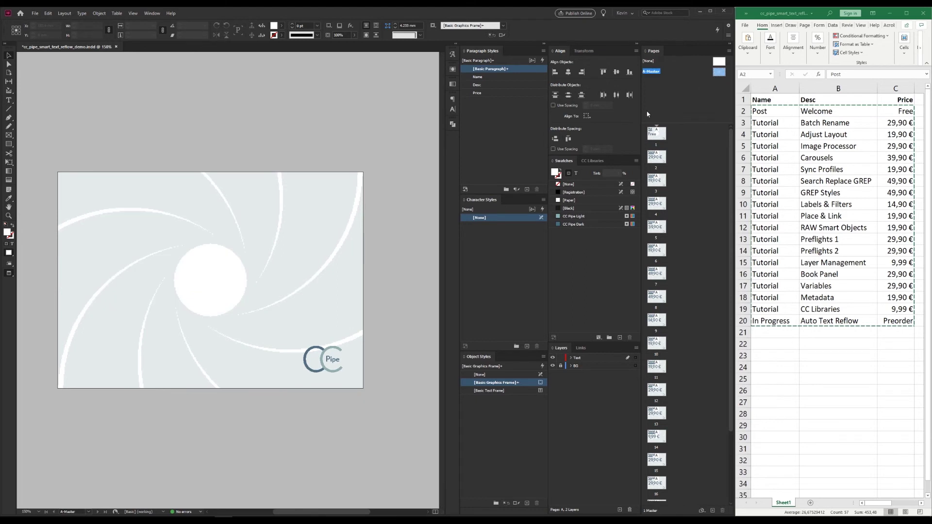
{"action": "left_click", "coordinate": [251, 252]}
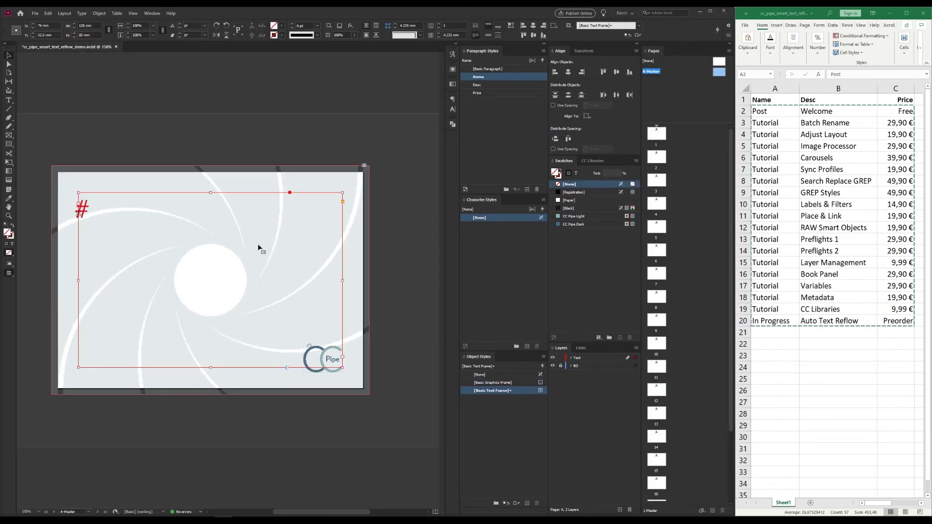
{"action": "key", "text": "shift+Down"}
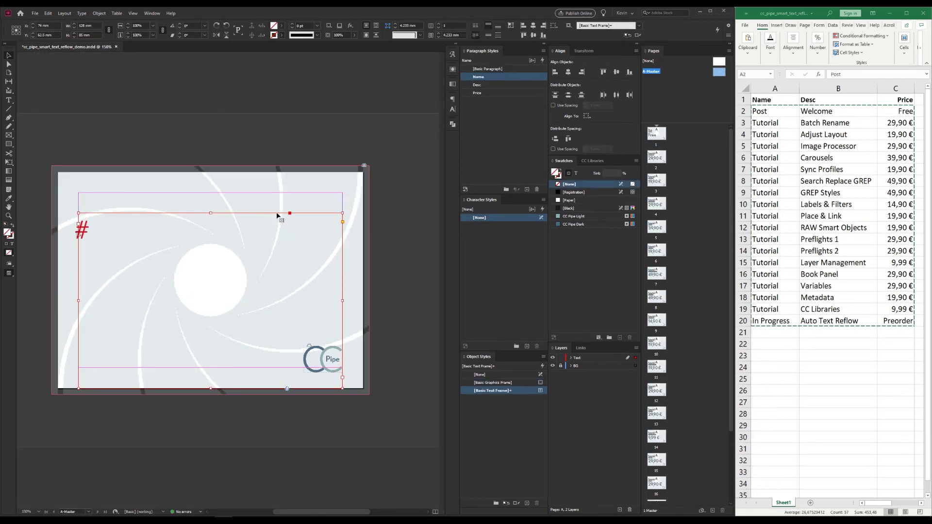
{"action": "left_click_drag", "start_coordinate": [279, 211], "coordinate": [276, 219]}
{"action": "double_click", "coordinate": [656, 204]}
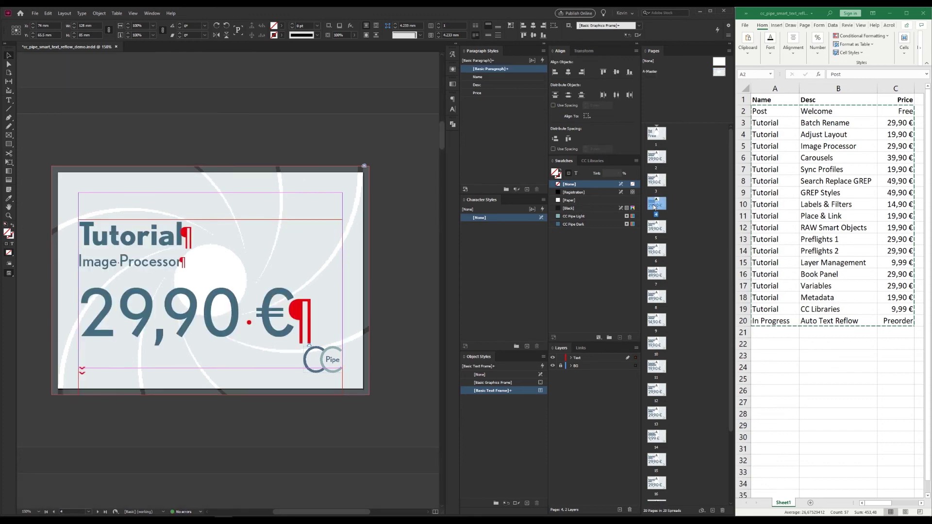
{"action": "scroll", "coordinate": [223, 245], "scroll_direction": "down", "scroll_amount": 5}
{"action": "scroll", "coordinate": [236, 244], "scroll_direction": "down", "scroll_amount": 10}
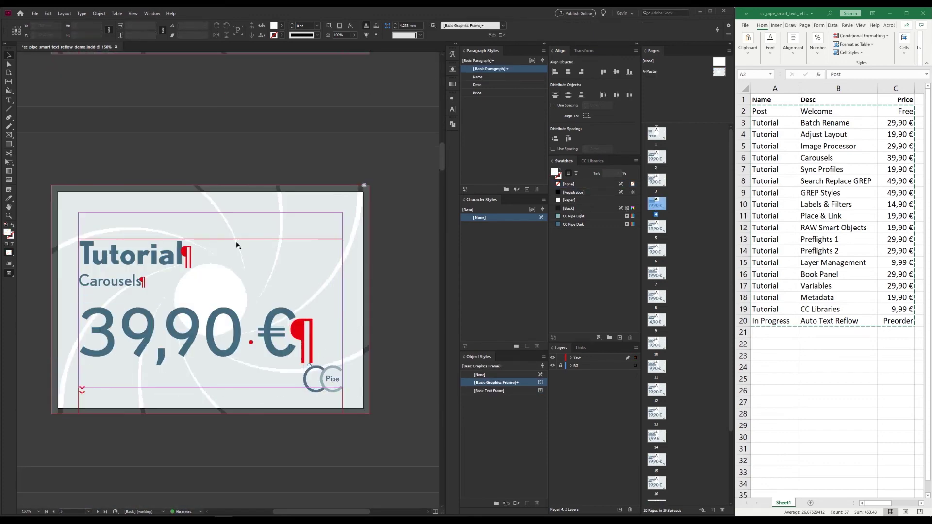
{"action": "scroll", "coordinate": [235, 245], "scroll_direction": "down", "scroll_amount": 6}
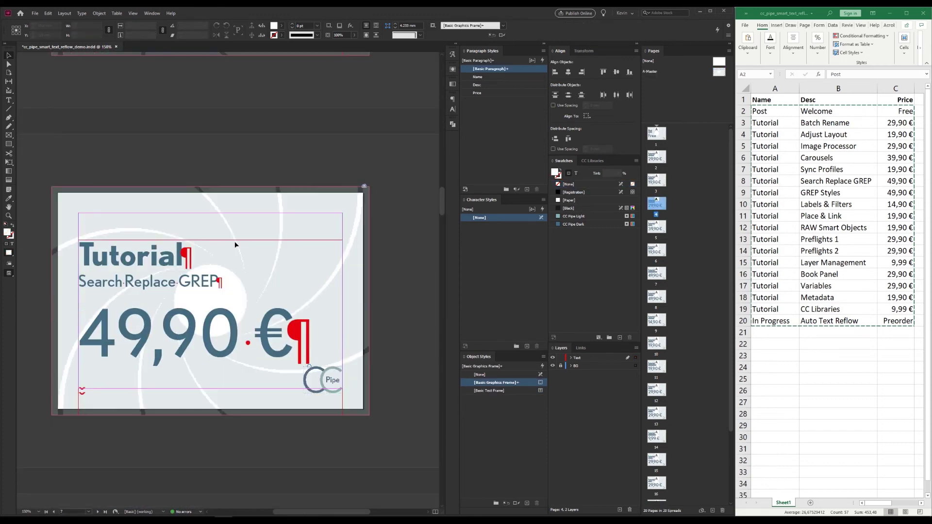
- Switch to Preview and scroll down to the Labels & Filters tag at 14,90 €
{"action": "key", "text": "w"}
{"action": "scroll", "coordinate": [235, 245], "scroll_direction": "down", "scroll_amount": 10}
{"action": "scroll", "coordinate": [235, 244], "scroll_direction": "down", "scroll_amount": 10}
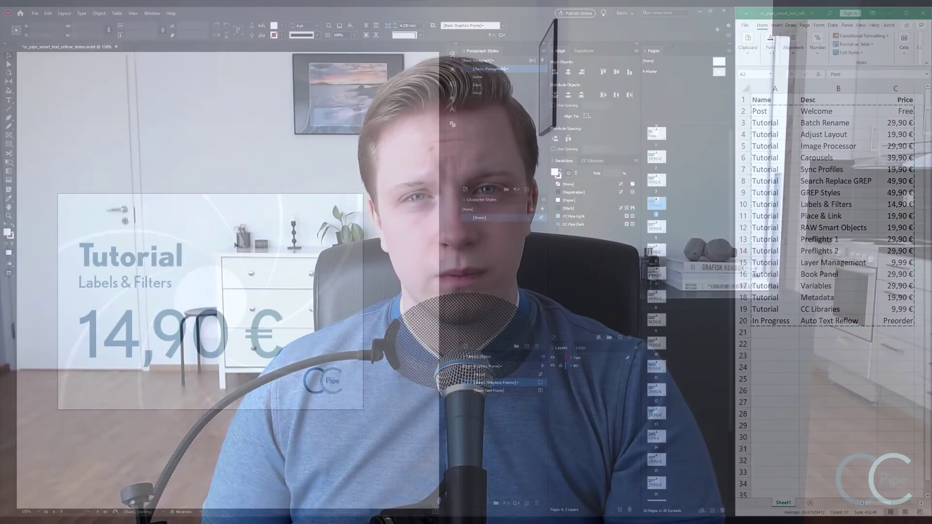